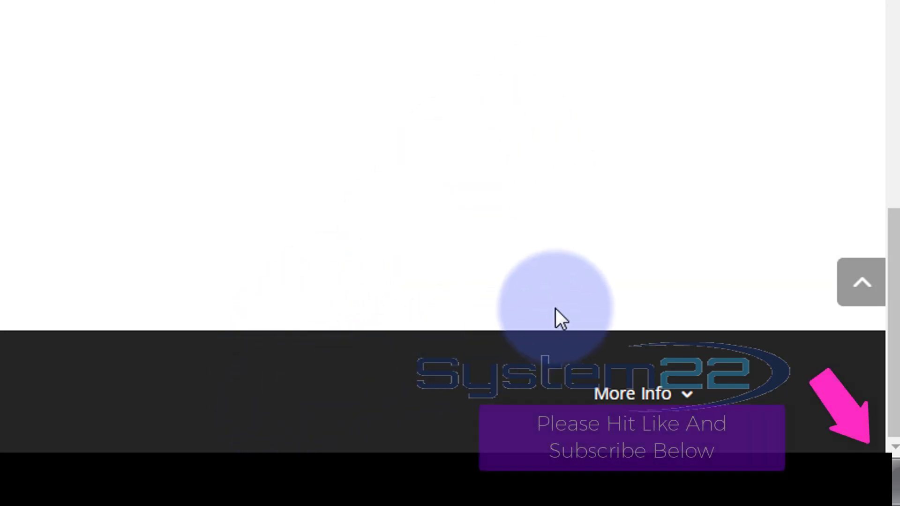
- Check the footer menu in a mobile-phone preview with developer tools, then return to desktop view
{"action": "mouse_move", "coordinate": [637, 396]}
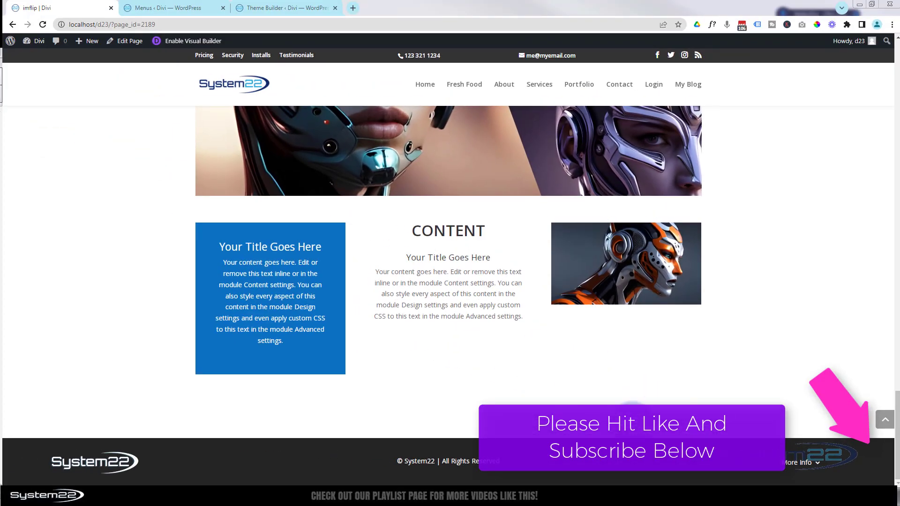
{"action": "right_click", "coordinate": [716, 471]}
{"action": "key", "text": "Escape"}
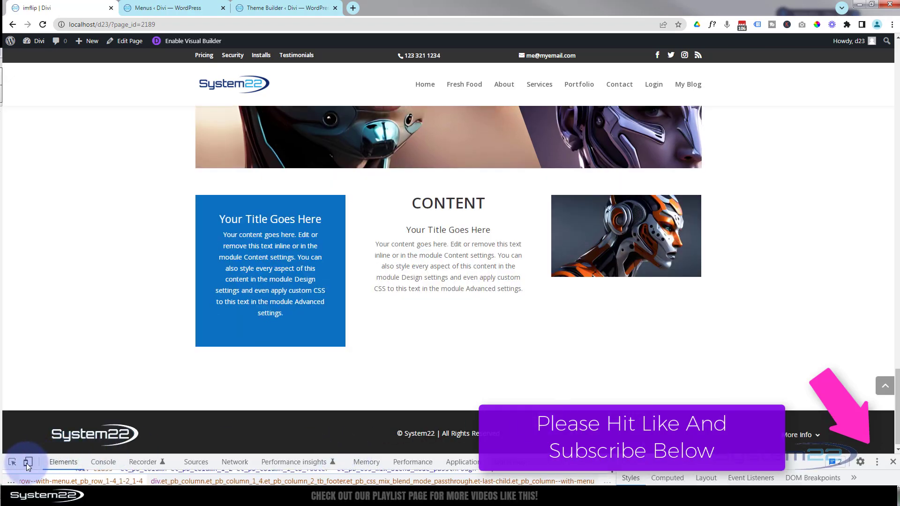
{"action": "left_click", "coordinate": [28, 463]}
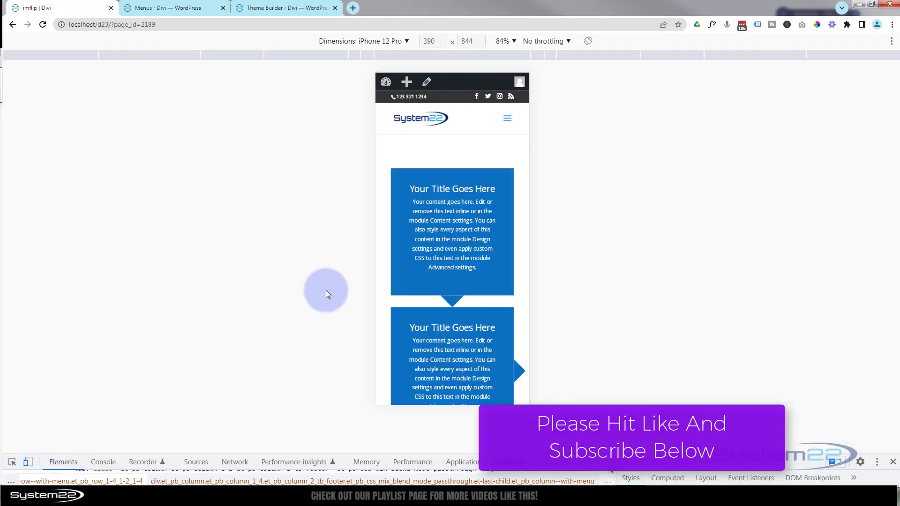
{"action": "scroll", "coordinate": [439, 268], "scroll_direction": "down", "scroll_amount": 1}
{"action": "scroll", "coordinate": [439, 268], "scroll_direction": "down", "scroll_amount": 10}
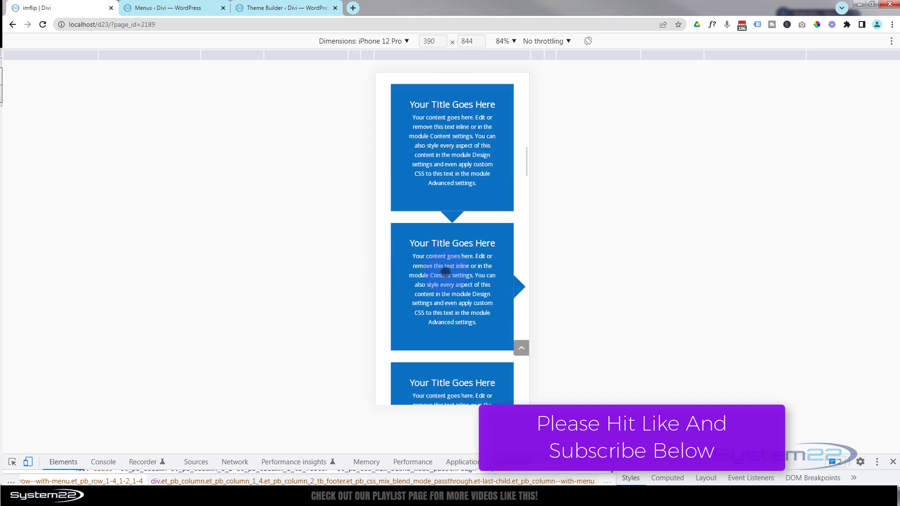
{"action": "scroll", "coordinate": [439, 268], "scroll_direction": "down", "scroll_amount": 8}
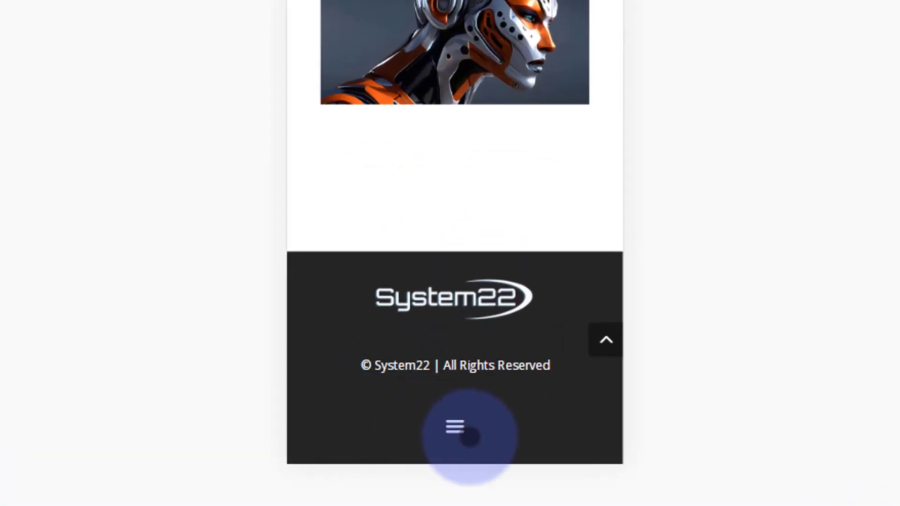
{"action": "left_click", "coordinate": [455, 427]}
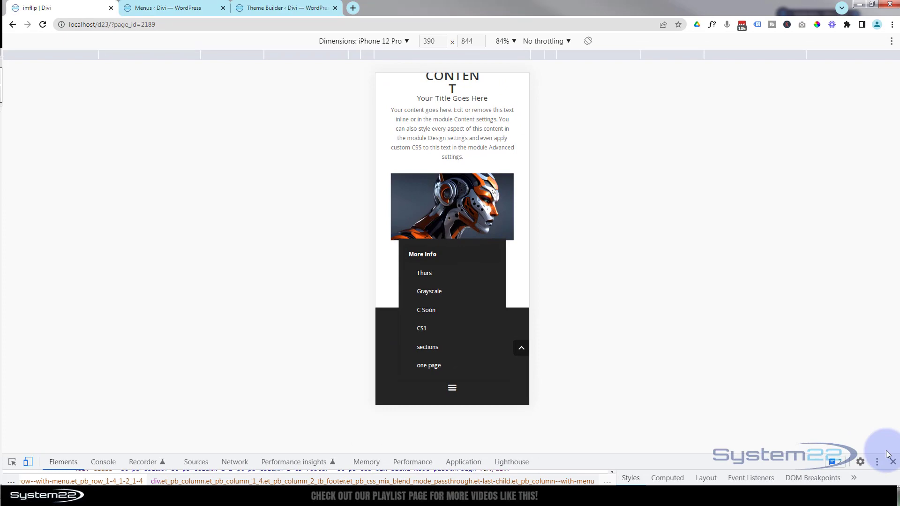
{"action": "left_click", "coordinate": [893, 462]}
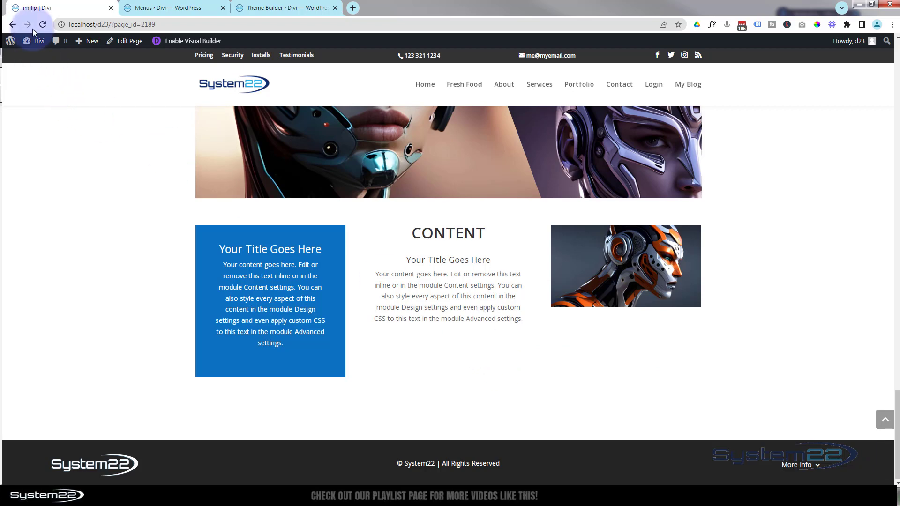
- Open the dashboard in a new tab and create a menu named 'More Info' under Appearance > Menus
{"action": "mouse_move", "coordinate": [33, 41]}
{"action": "middle_click", "coordinate": [29, 58]}
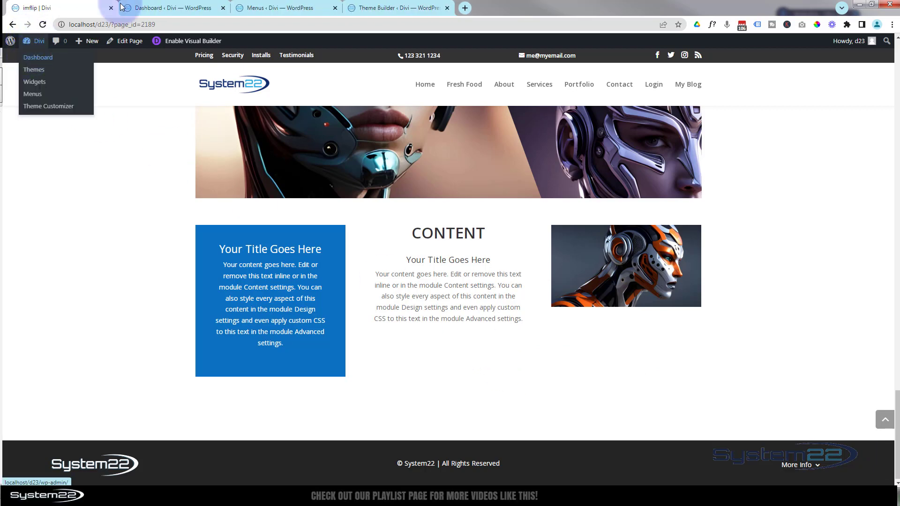
{"action": "left_click", "coordinate": [150, 8]}
{"action": "mouse_move", "coordinate": [43, 121]}
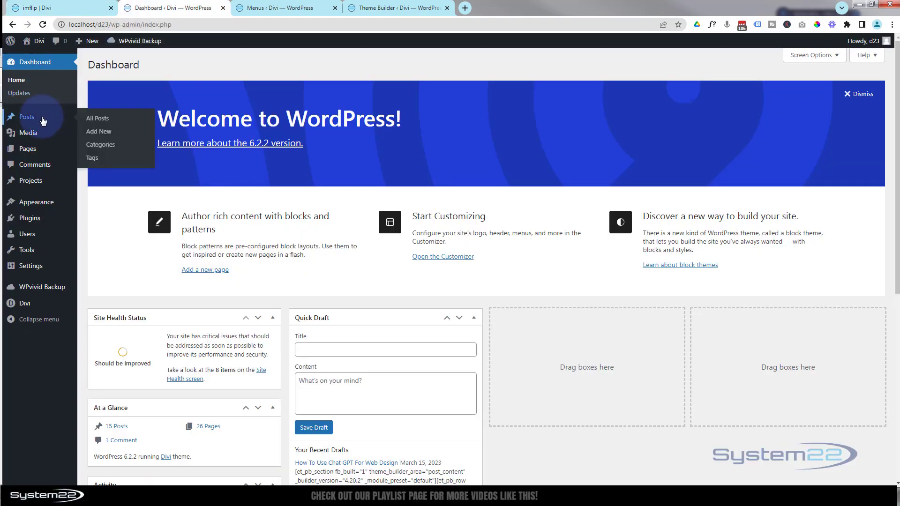
{"action": "mouse_move", "coordinate": [40, 208]}
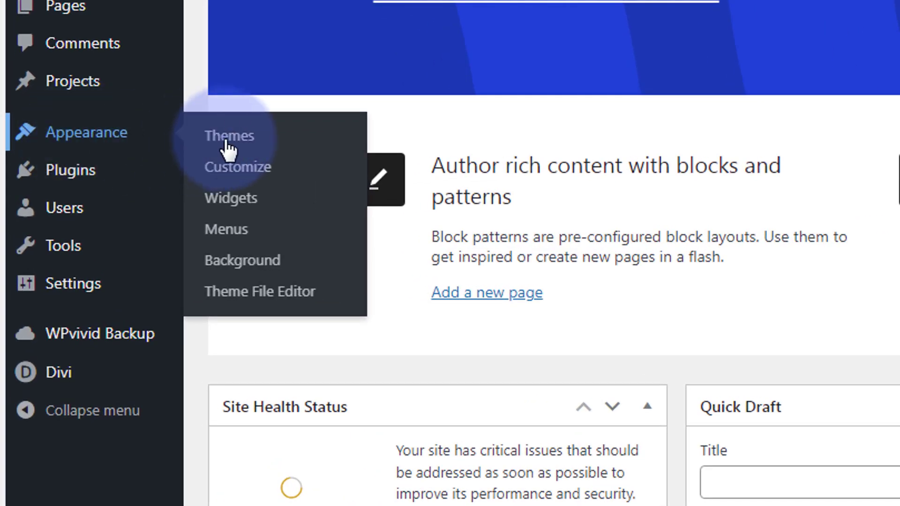
{"action": "left_click", "coordinate": [239, 230]}
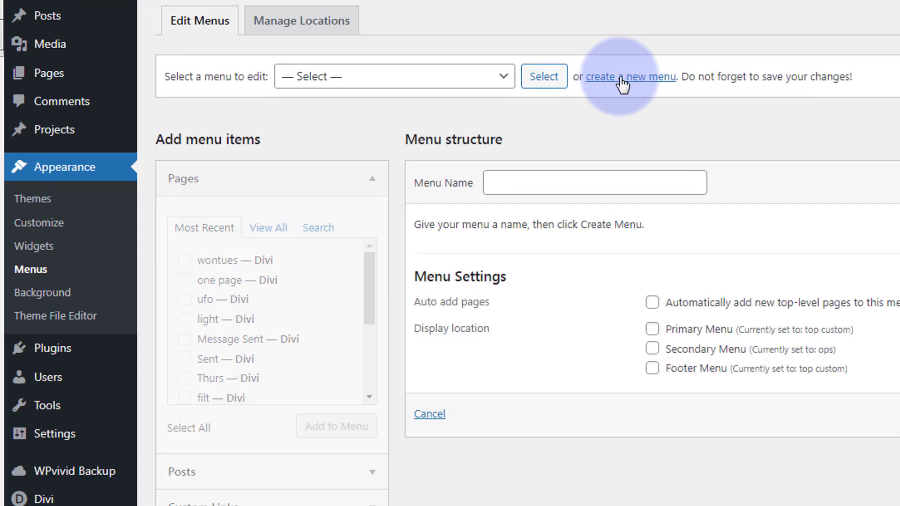
{"action": "left_click", "coordinate": [535, 192]}
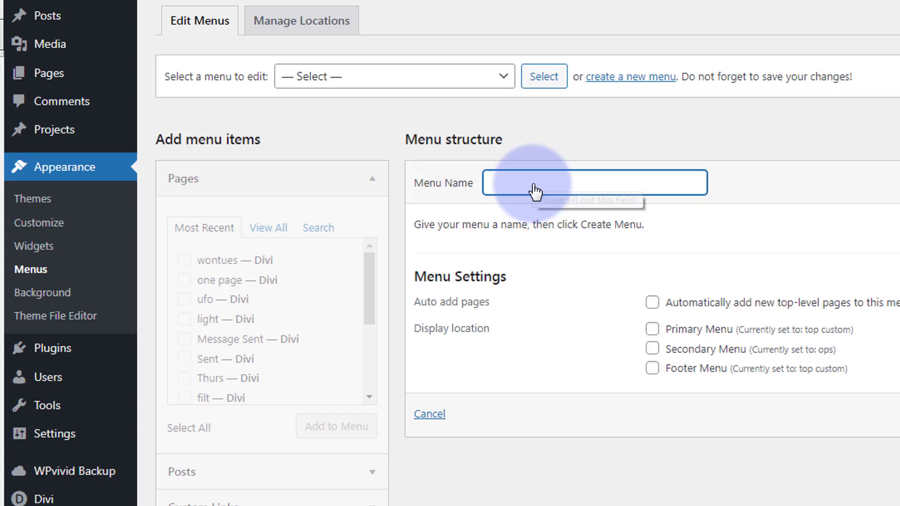
{"action": "type", "text": "More Info"}
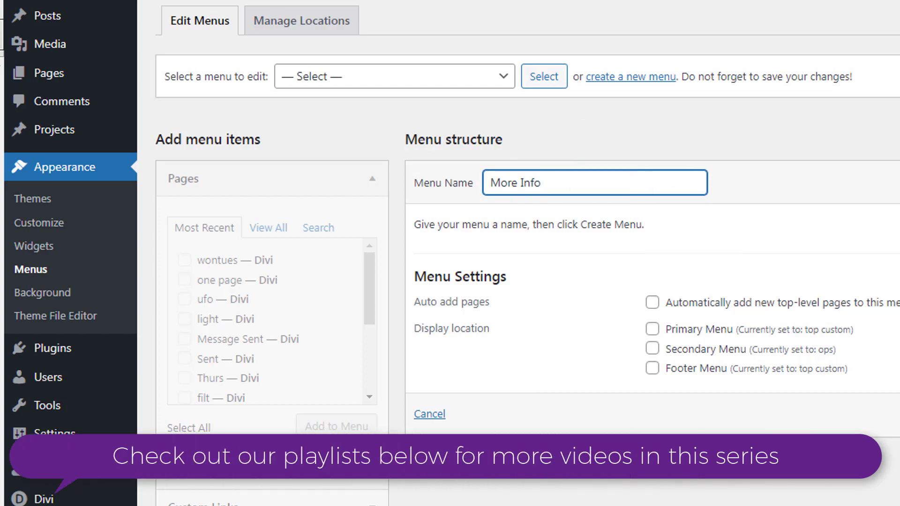
{"action": "left_click", "coordinate": [856, 308]}
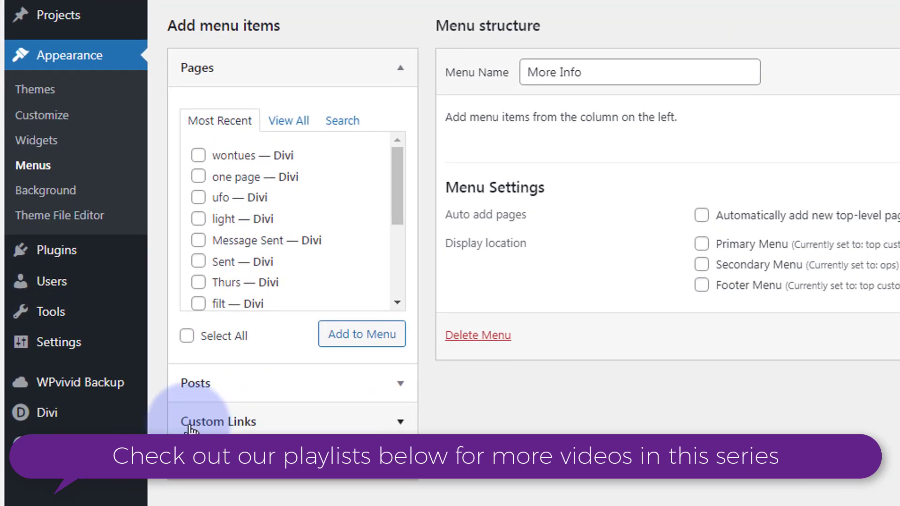
- Add a custom link with URL '#' and link text 'More Info' to the menu
{"action": "left_click", "coordinate": [401, 71]}
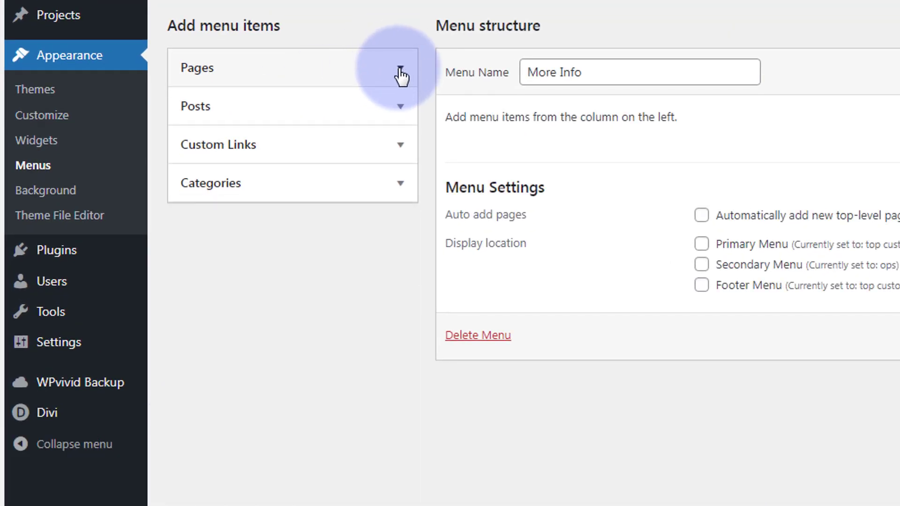
{"action": "left_click", "coordinate": [288, 151]}
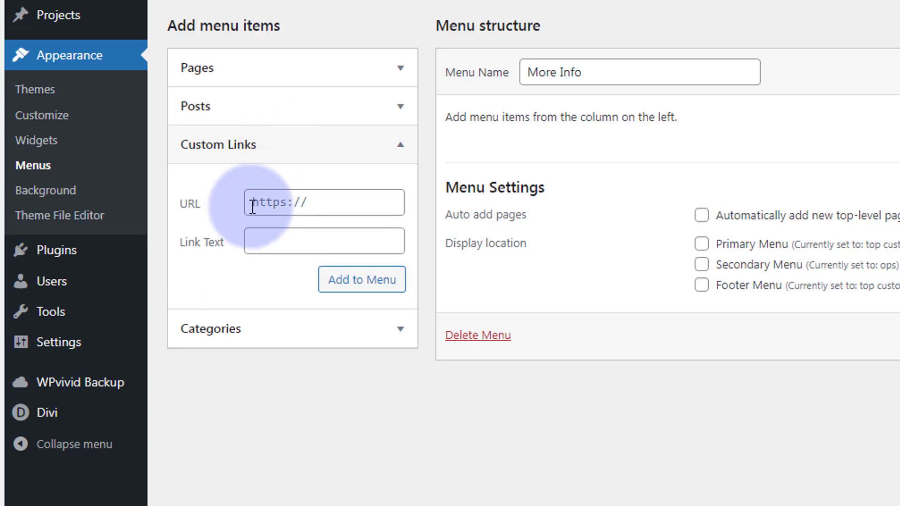
{"action": "left_click", "coordinate": [277, 202]}
{"action": "type", "text": "#"}
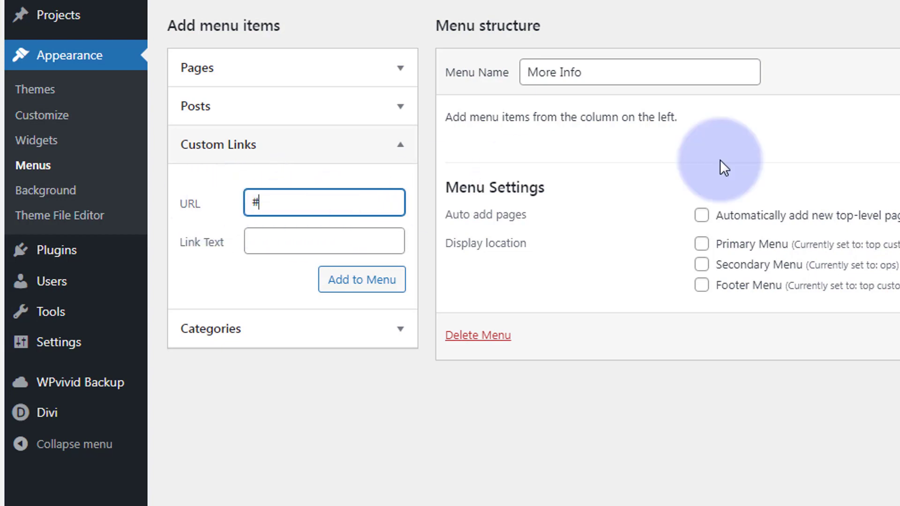
{"action": "left_click", "coordinate": [266, 244]}
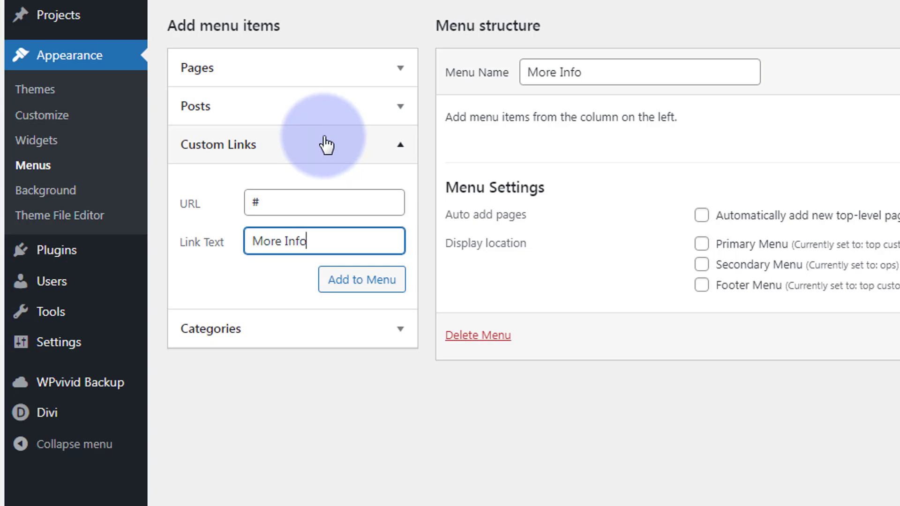
{"action": "left_click", "coordinate": [353, 287]}
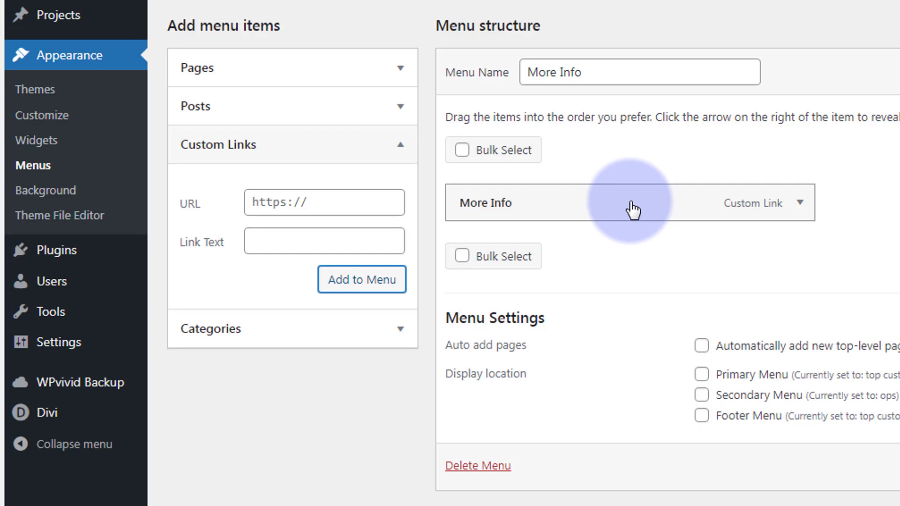
- Clear the '#' URL from the More Info menu item
{"action": "left_click", "coordinate": [801, 204]}
{"action": "double_click", "coordinate": [474, 266]}
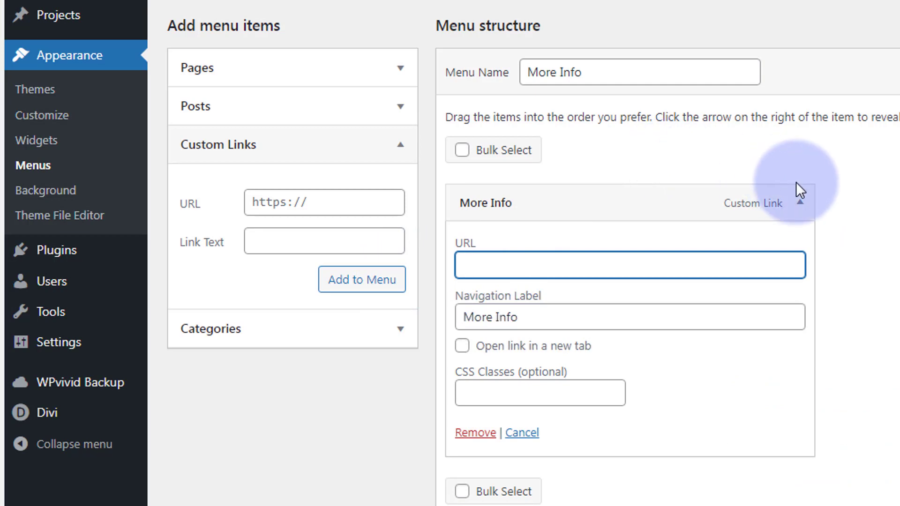
{"action": "left_click", "coordinate": [800, 205]}
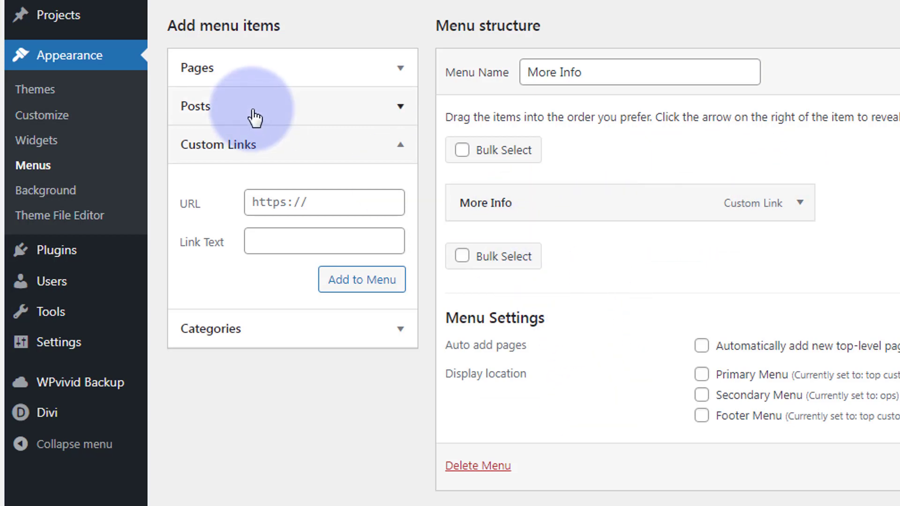
- Tick the pages one page, light, Sent, Thurs, Grayscale, C Soon and CS1 and add them to the menu
{"action": "left_click", "coordinate": [399, 73]}
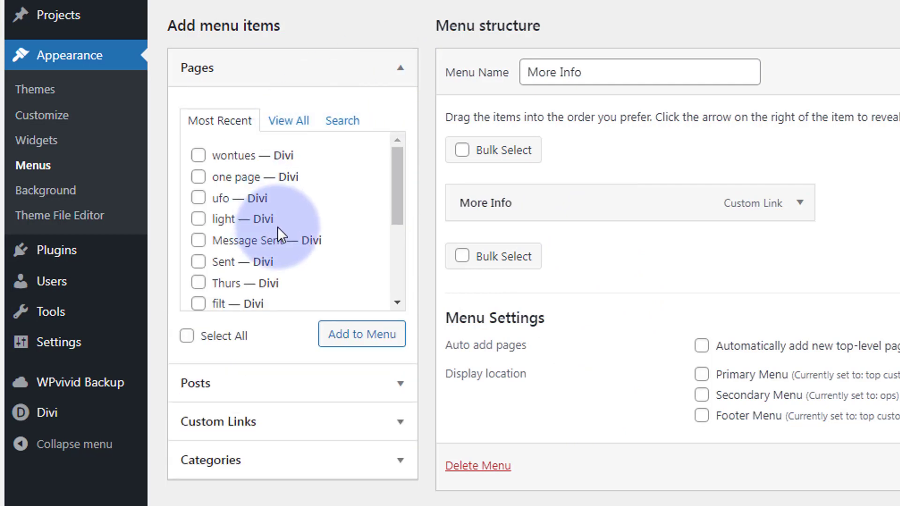
{"action": "left_click", "coordinate": [198, 178]}
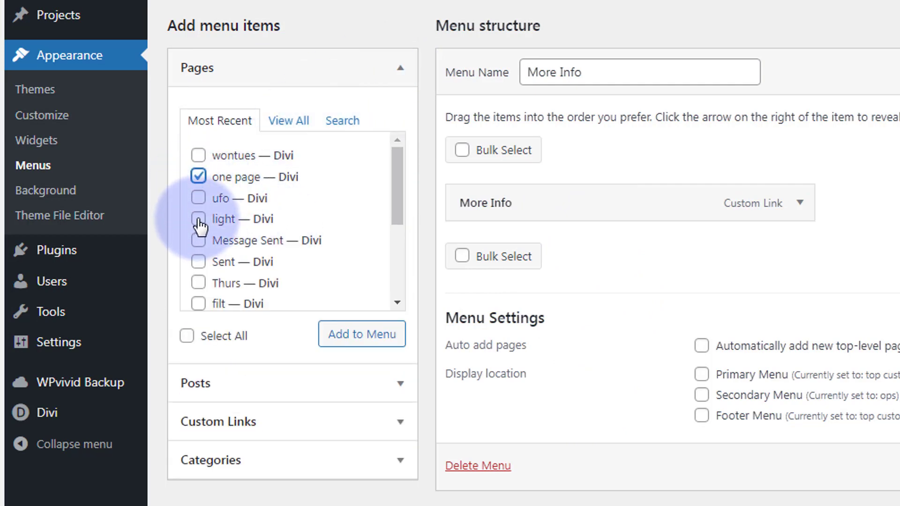
{"action": "left_click", "coordinate": [198, 219]}
{"action": "left_click", "coordinate": [199, 262]}
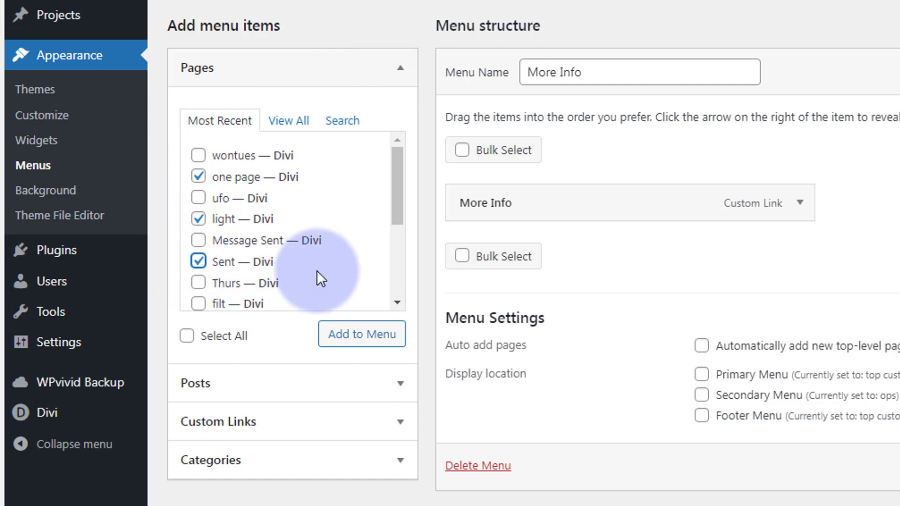
{"action": "left_click", "coordinate": [198, 283]}
{"action": "left_click_drag", "start_coordinate": [404, 217], "coordinate": [322, 258]}
{"action": "left_click", "coordinate": [199, 216]}
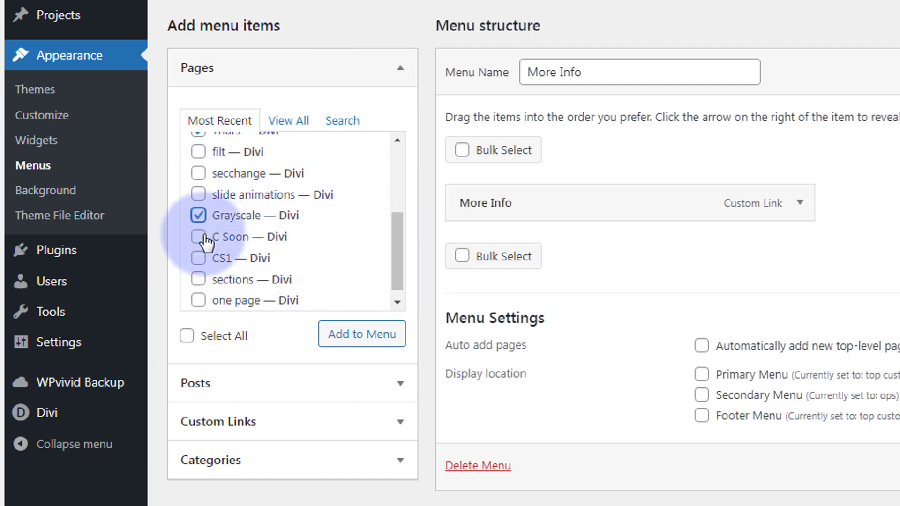
{"action": "left_click", "coordinate": [199, 237]}
{"action": "left_click", "coordinate": [199, 260]}
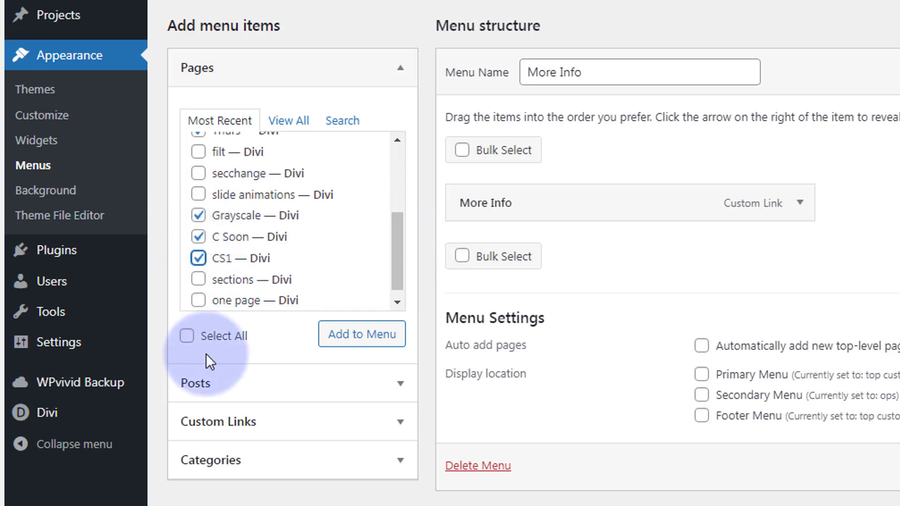
{"action": "left_click", "coordinate": [369, 335]}
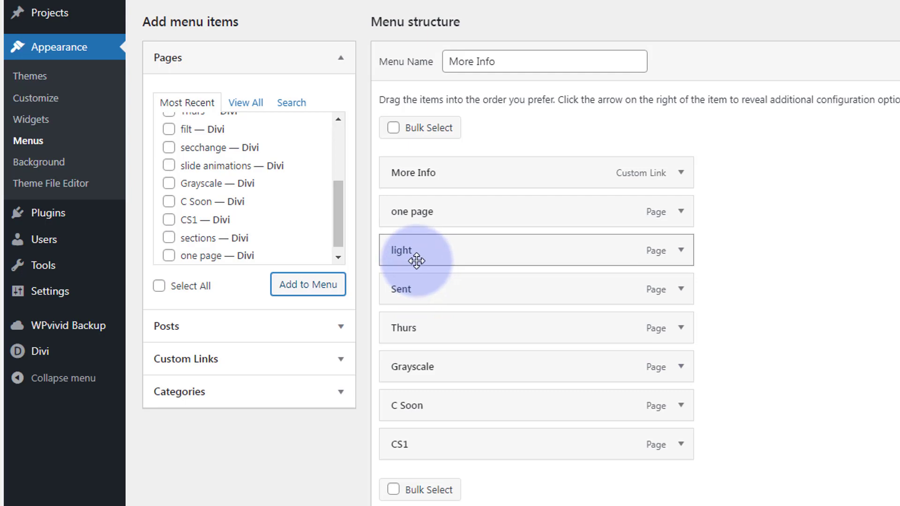
- Change the 'one page' and 'light' navigation labels to 'One page' and 'Light'
{"action": "left_click", "coordinate": [685, 214]}
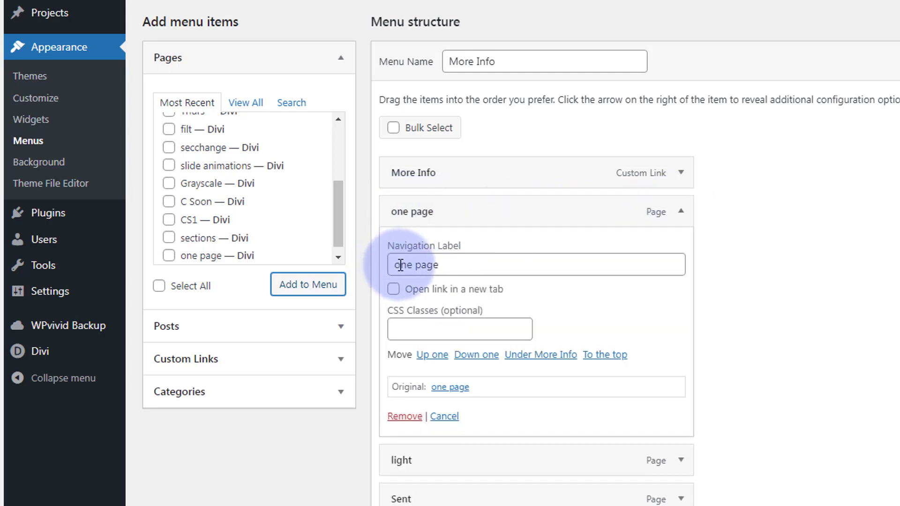
{"action": "left_click_drag", "start_coordinate": [401, 266], "coordinate": [397, 265]}
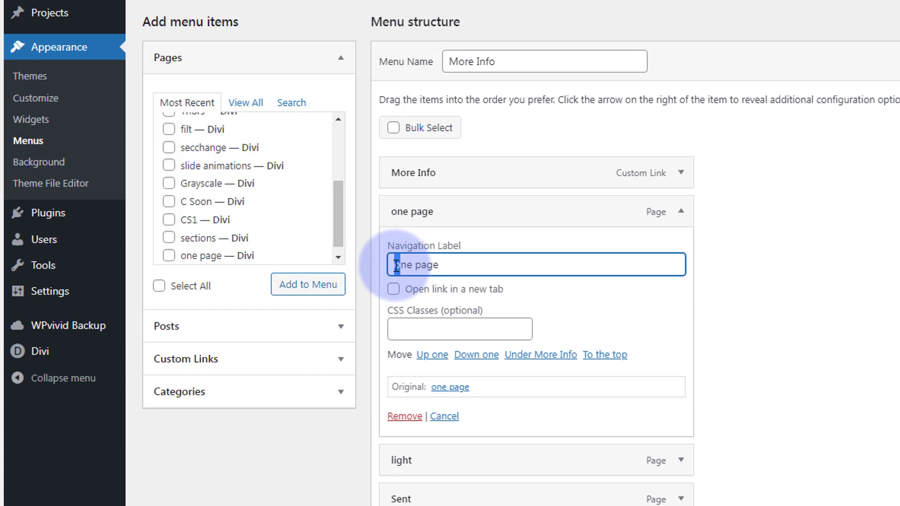
{"action": "left_click", "coordinate": [683, 215]}
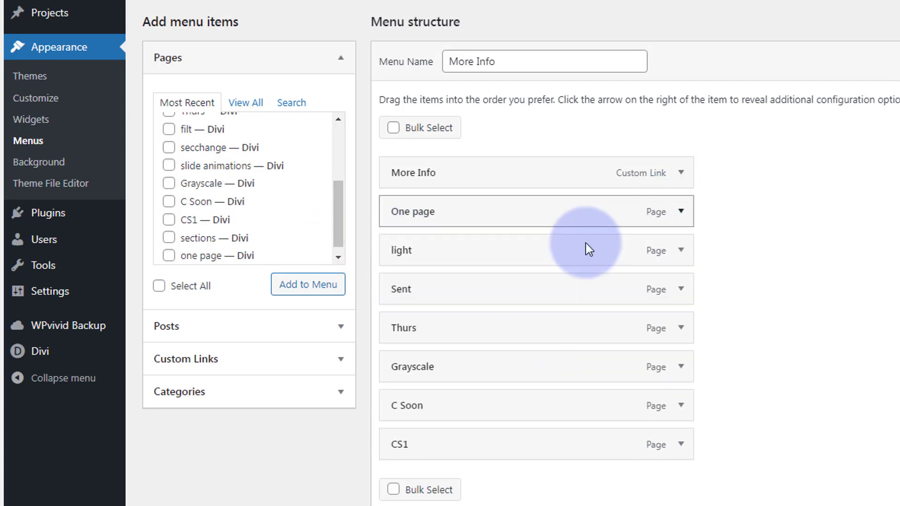
{"action": "left_click", "coordinate": [681, 252]}
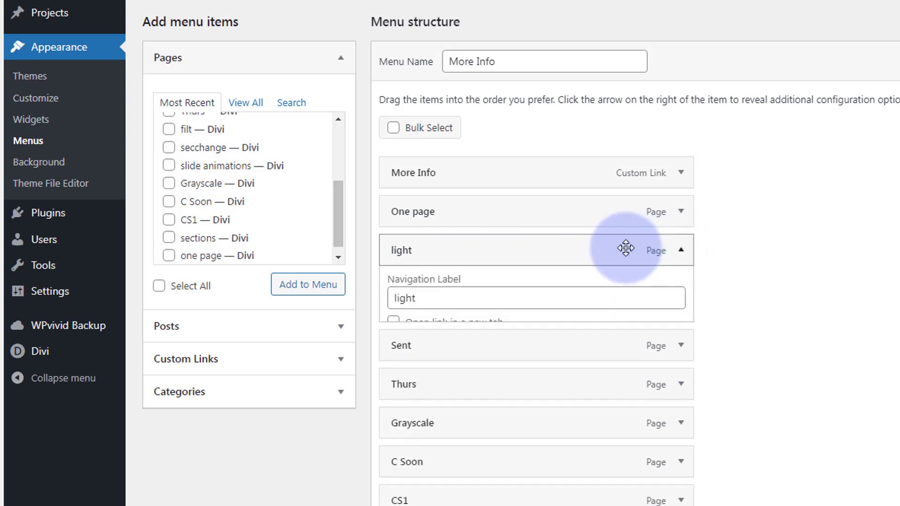
{"action": "left_click", "coordinate": [396, 304]}
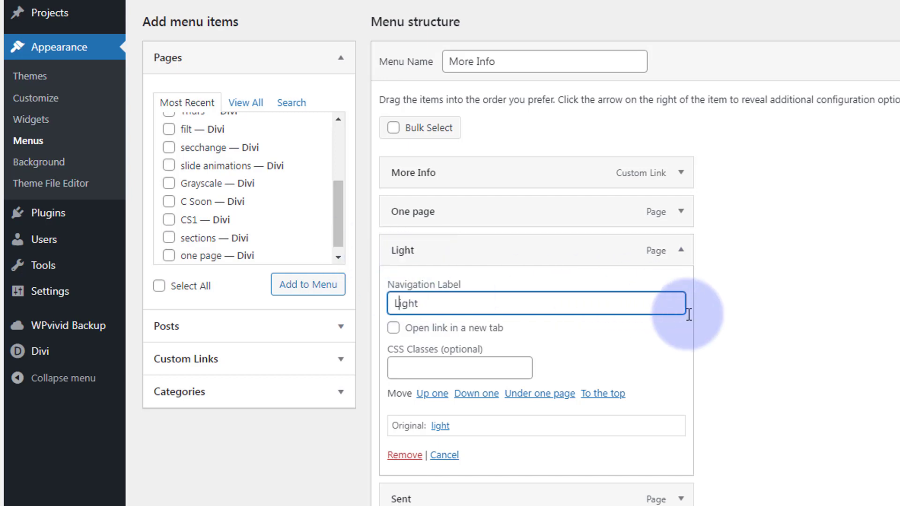
{"action": "left_click", "coordinate": [681, 252]}
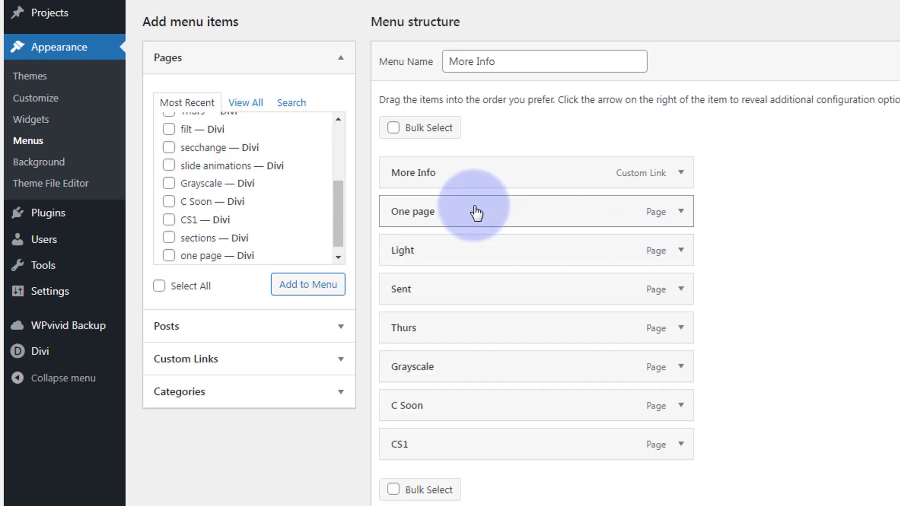
- Nest One page, Light, Sent, Thurs, C Soon, CS1 and Grayscale under the More Info link
{"action": "left_click_drag", "start_coordinate": [476, 213], "coordinate": [507, 210]}
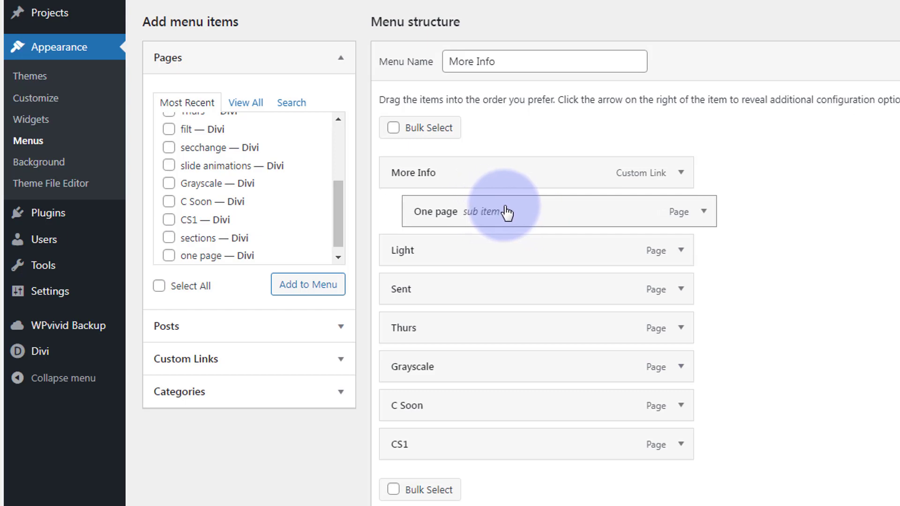
{"action": "left_click_drag", "start_coordinate": [480, 258], "coordinate": [513, 261]}
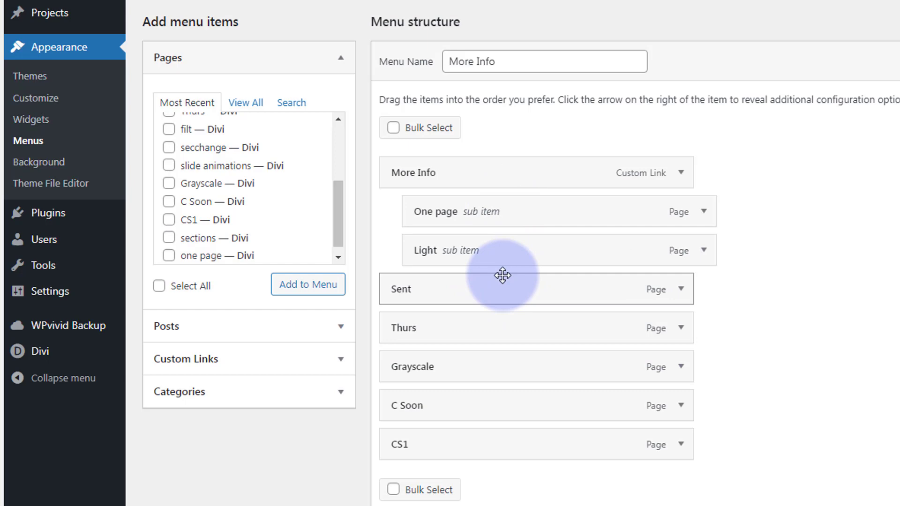
{"action": "left_click_drag", "start_coordinate": [497, 297], "coordinate": [535, 336]}
{"action": "left_click_drag", "start_coordinate": [530, 369], "coordinate": [535, 411]}
{"action": "left_click_drag", "start_coordinate": [507, 446], "coordinate": [514, 448]}
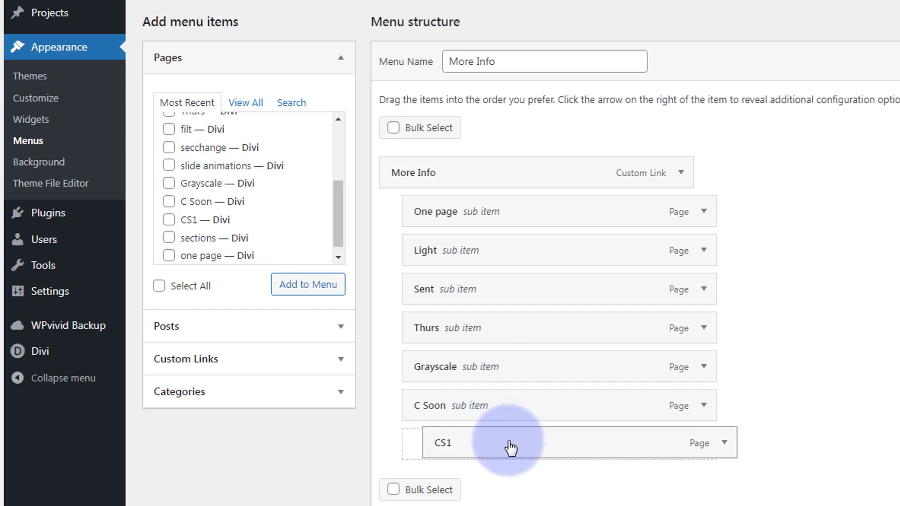
{"action": "left_click_drag", "start_coordinate": [510, 448], "coordinate": [540, 449]}
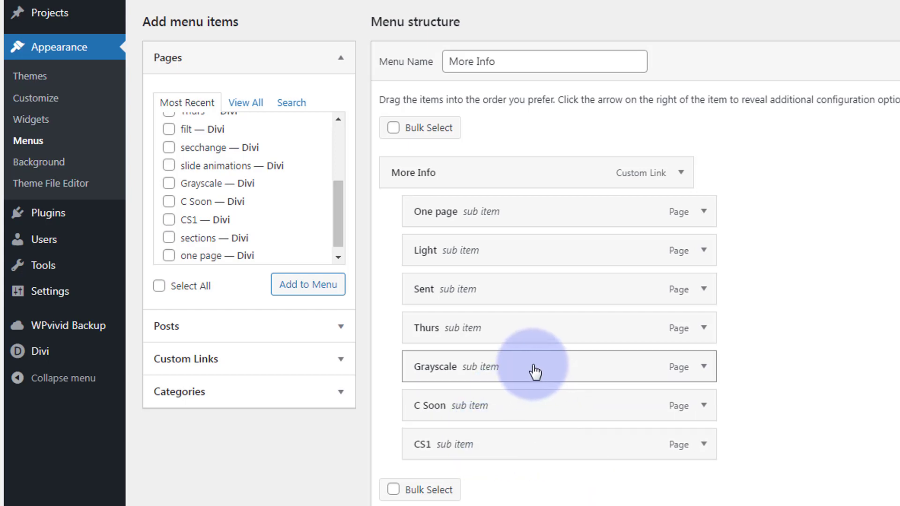
{"action": "mouse_move", "coordinate": [529, 367]}
{"action": "left_mouse_down"}
{"action": "mouse_move", "coordinate": [565, 371]}
{"action": "mouse_move", "coordinate": [537, 374]}
{"action": "left_mouse_up"}
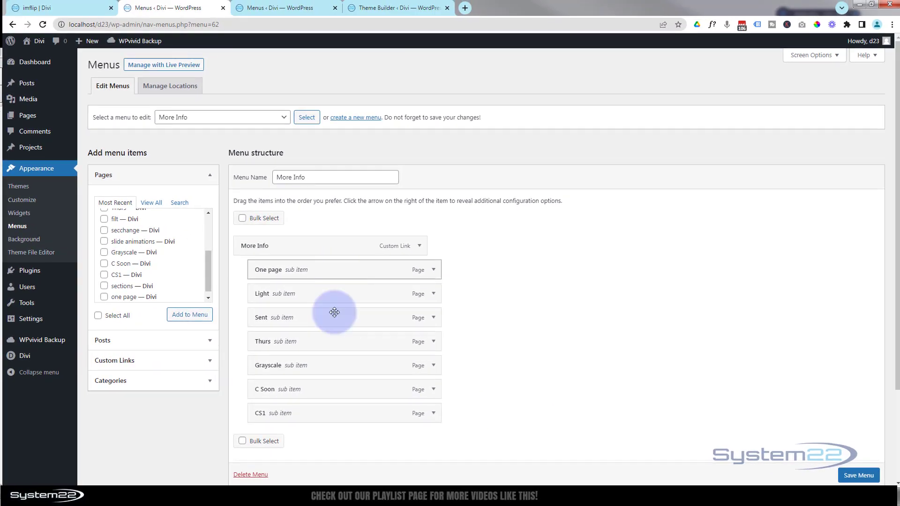
- Save the More Info menu, then build a new Global Footer from scratch in the Divi Theme Builder
{"action": "left_click", "coordinate": [861, 475]}
{"action": "scroll", "coordinate": [670, 336], "scroll_direction": "down", "scroll_amount": 1}
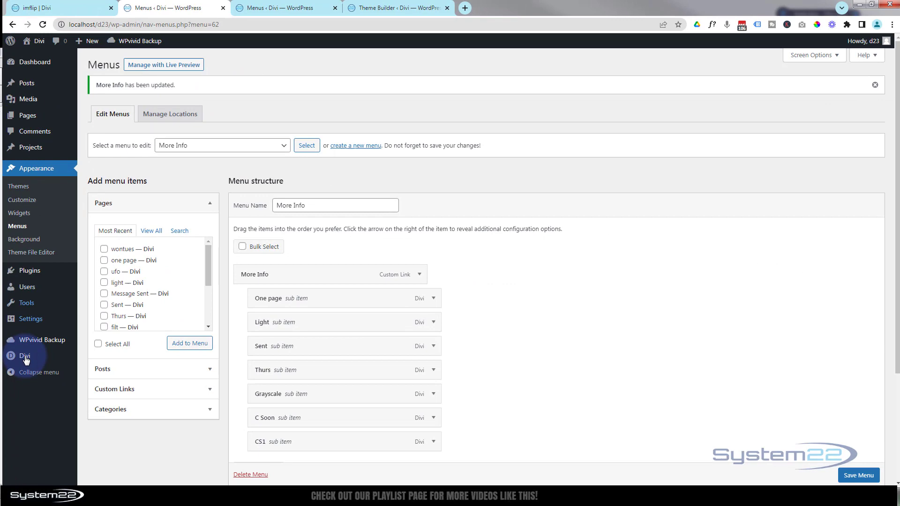
{"action": "mouse_move", "coordinate": [26, 358]}
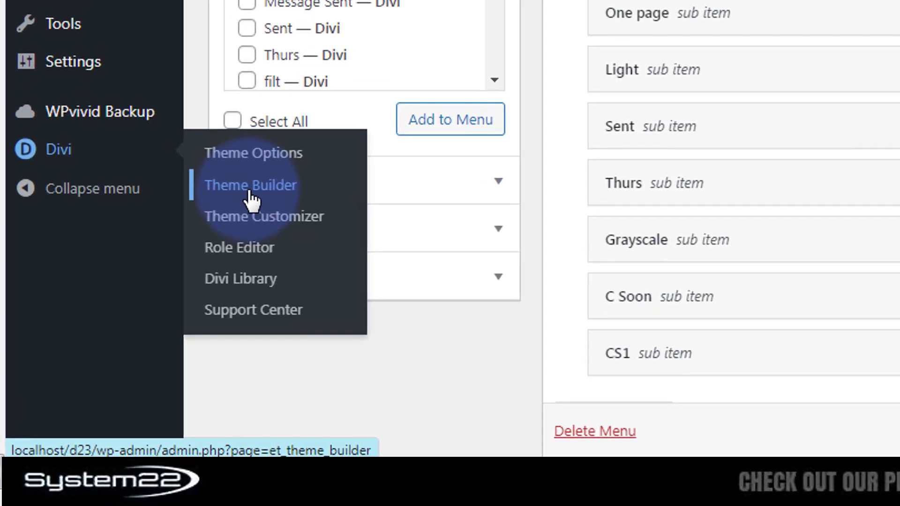
{"action": "left_click", "coordinate": [250, 186]}
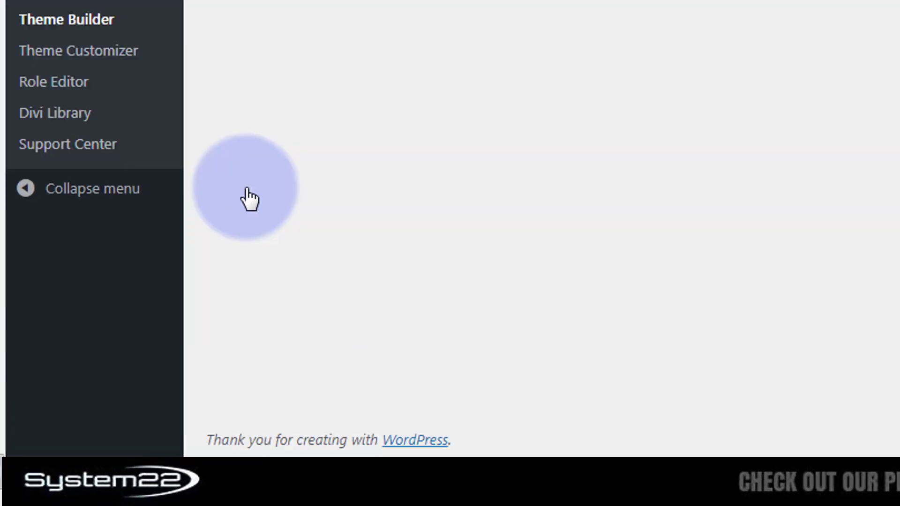
{"action": "mouse_move", "coordinate": [240, 223]}
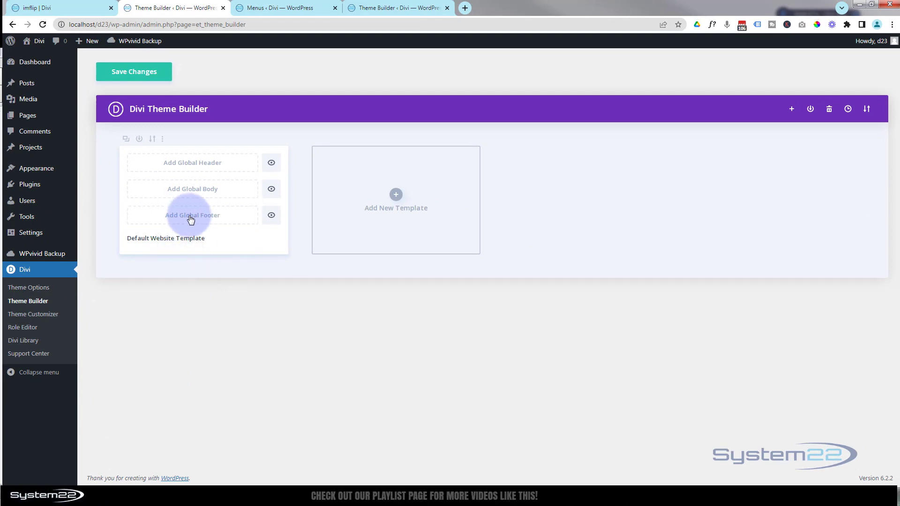
{"action": "left_click", "coordinate": [160, 216]}
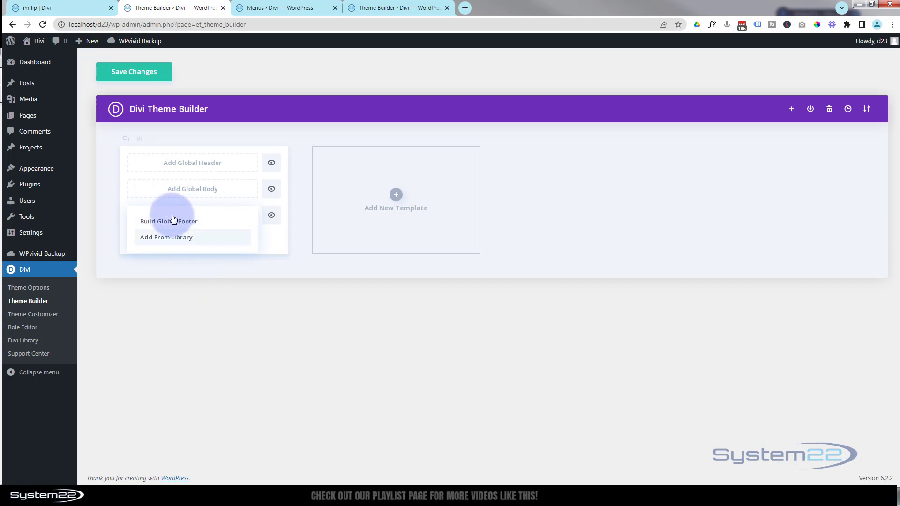
{"action": "left_click", "coordinate": [167, 222]}
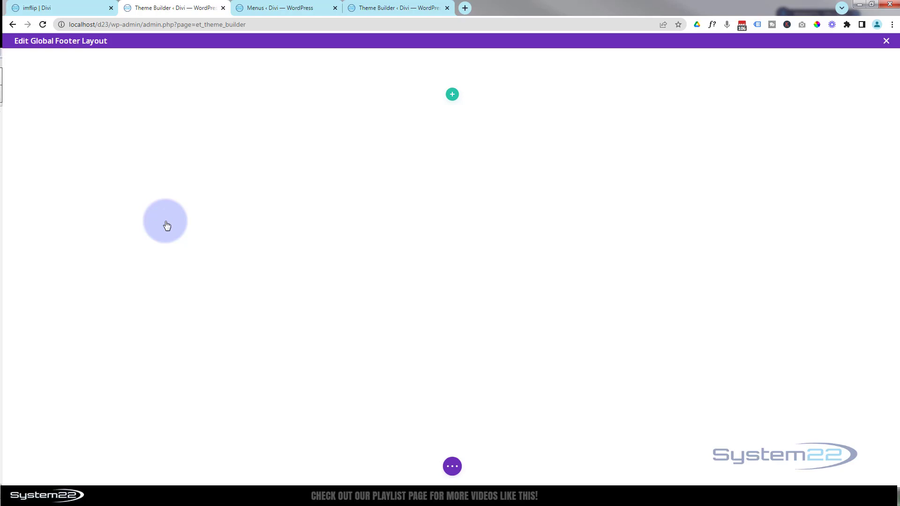
- Add a 1/4-1/2-1/4 row and place the system22-white-b-shadow.png logo in its first column
{"action": "left_click", "coordinate": [453, 95]}
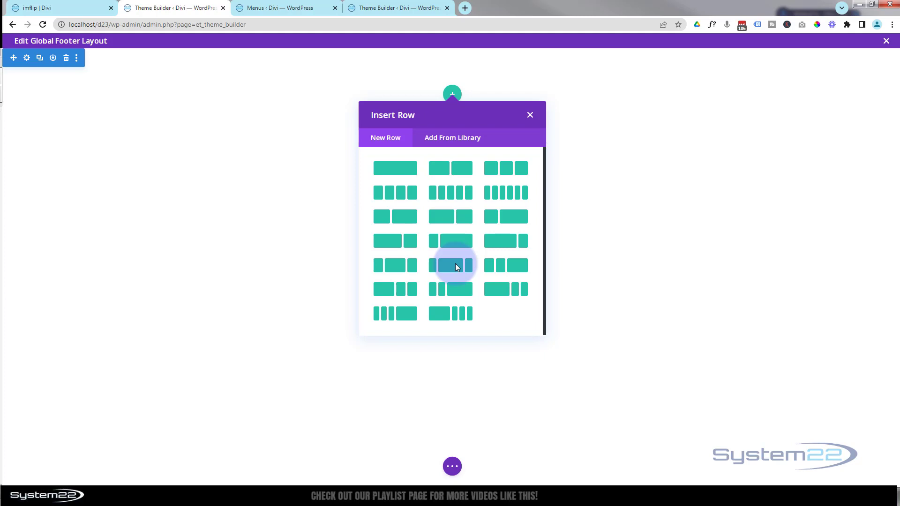
{"action": "left_click", "coordinate": [399, 270]}
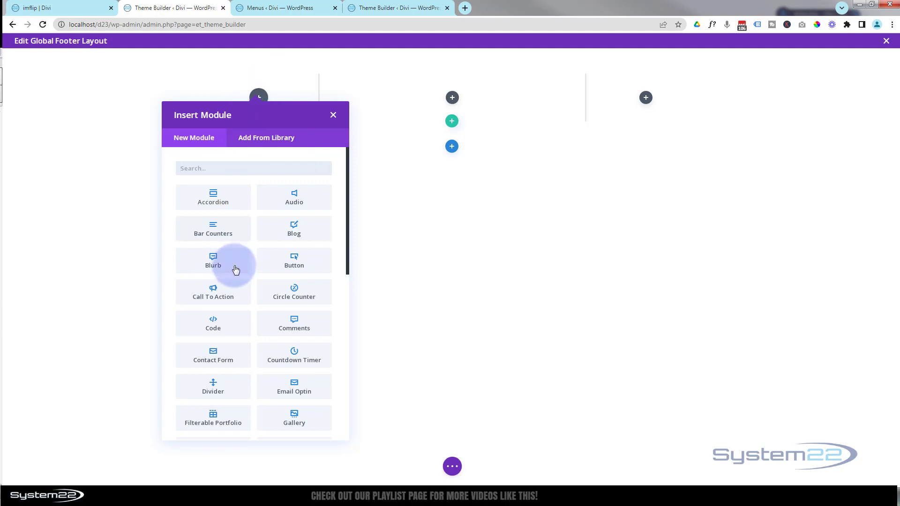
{"action": "scroll", "coordinate": [234, 266], "scroll_direction": "down", "scroll_amount": 2}
{"action": "scroll", "coordinate": [234, 265], "scroll_direction": "down", "scroll_amount": 1}
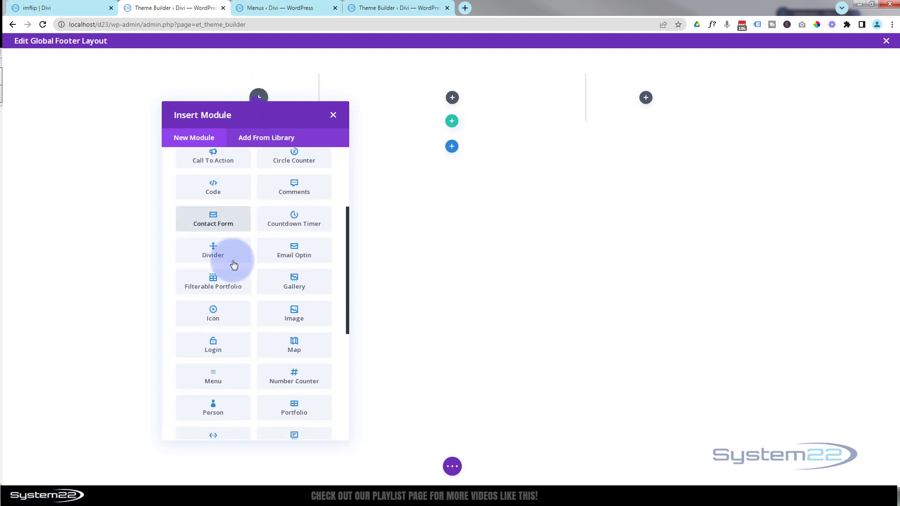
{"action": "left_click", "coordinate": [295, 311]}
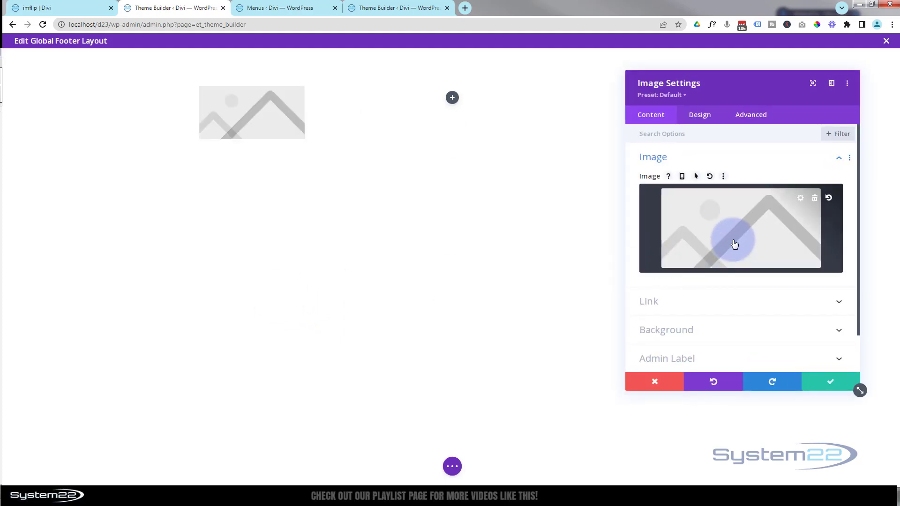
{"action": "left_click", "coordinate": [734, 244]}
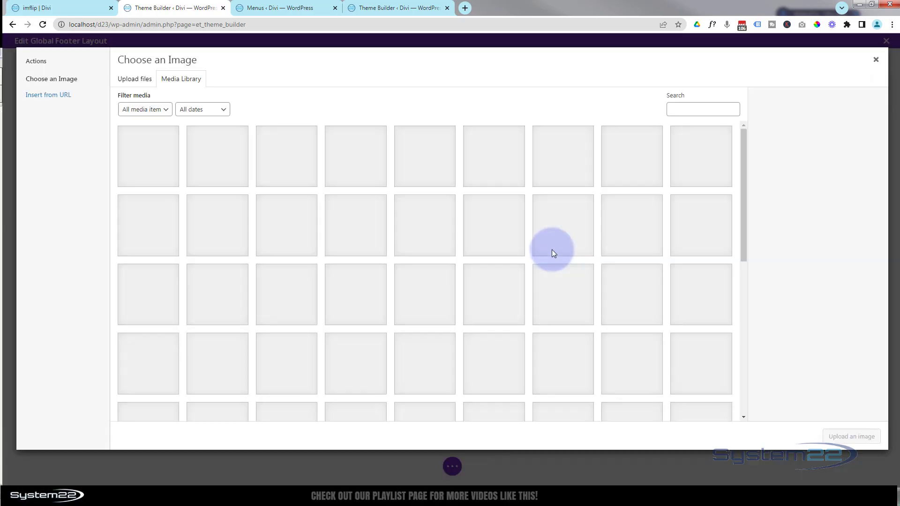
{"action": "left_click", "coordinate": [155, 169]}
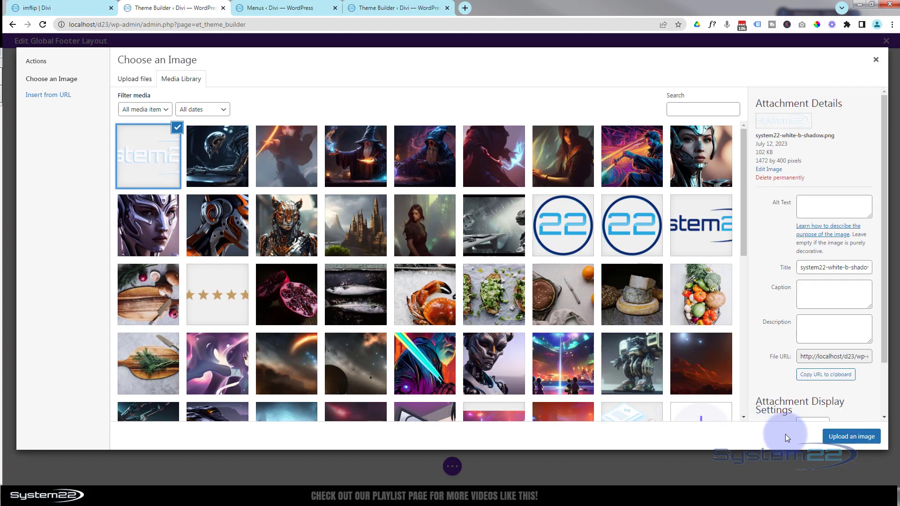
{"action": "left_click", "coordinate": [847, 438]}
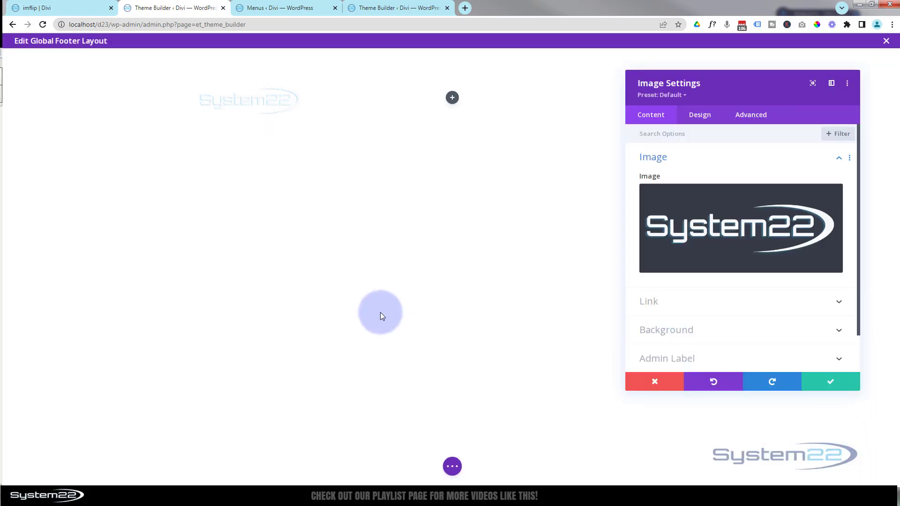
{"action": "left_click", "coordinate": [833, 384]}
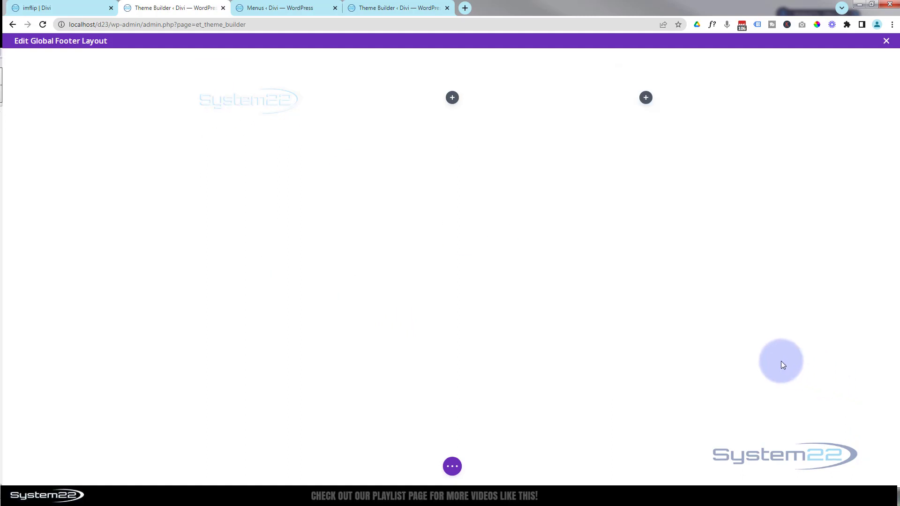
- Set the footer section's background colour to #242424 and save the section settings
{"action": "mouse_move", "coordinate": [45, 84]}
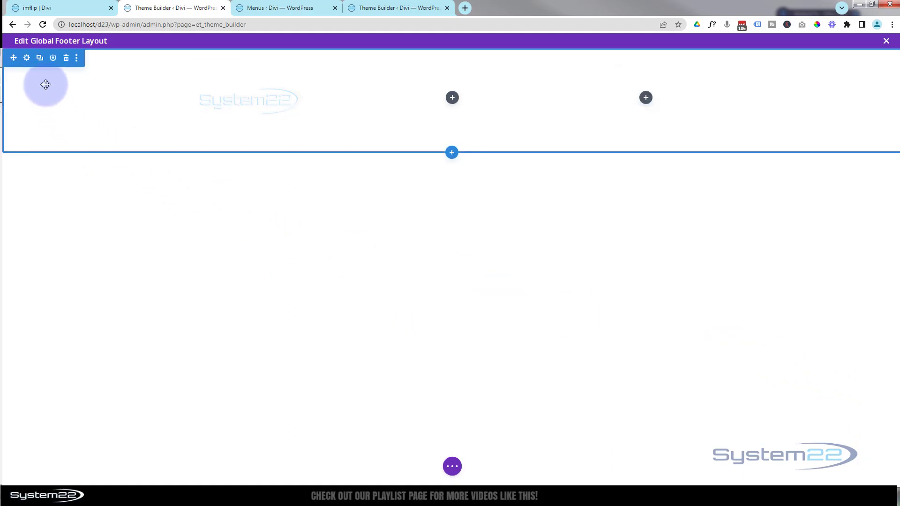
{"action": "left_click", "coordinate": [27, 59]}
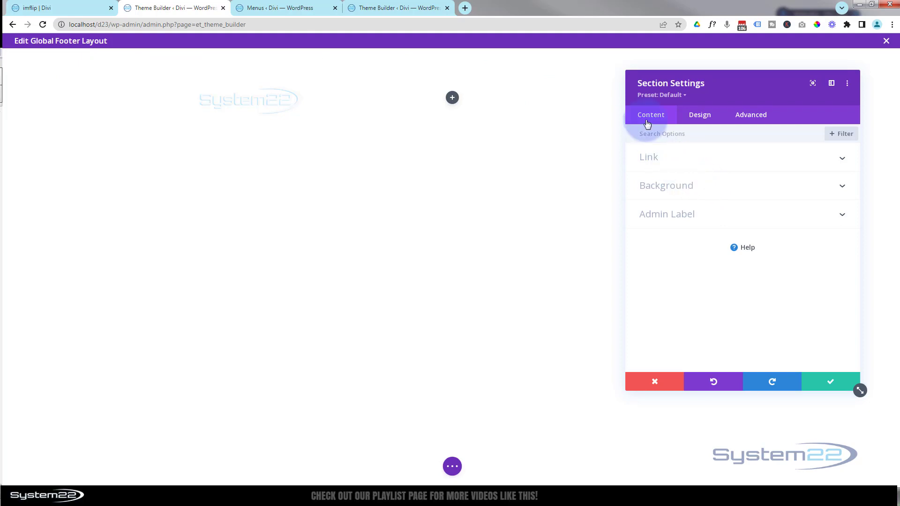
{"action": "left_click", "coordinate": [691, 189]}
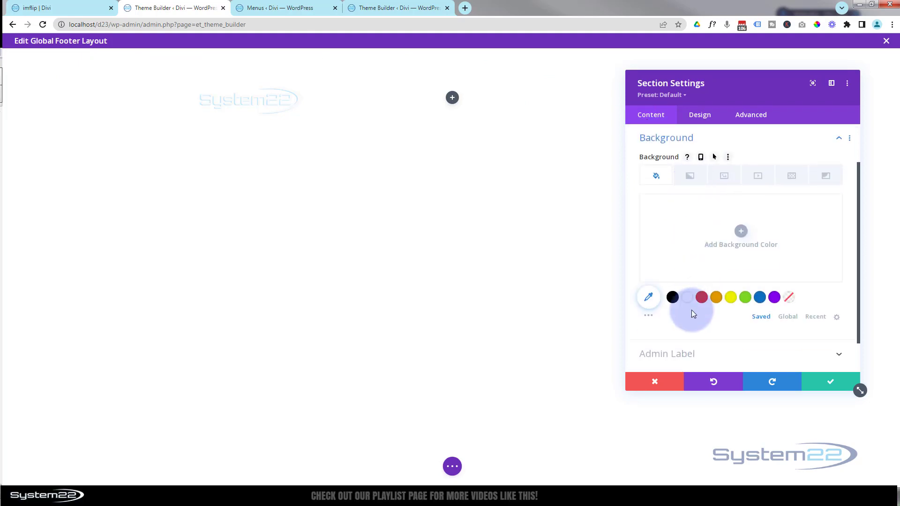
{"action": "left_click", "coordinate": [650, 320]}
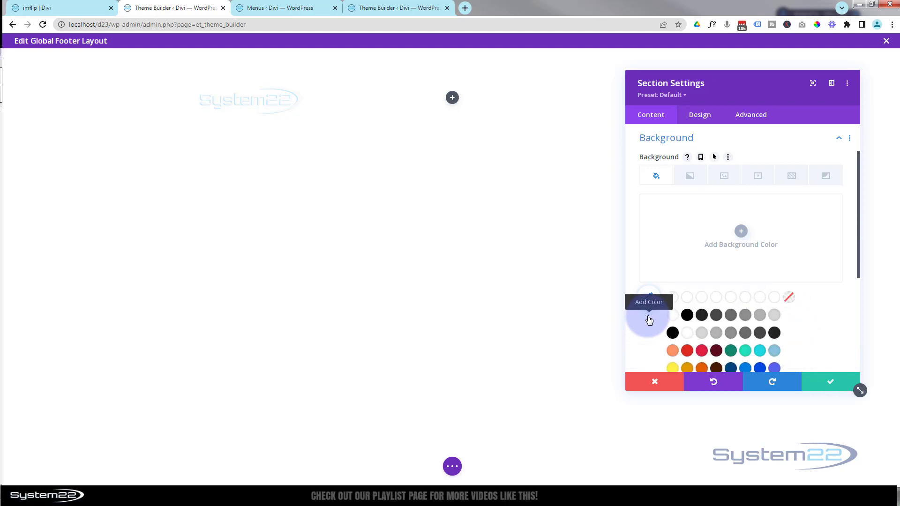
{"action": "left_click", "coordinate": [703, 317]}
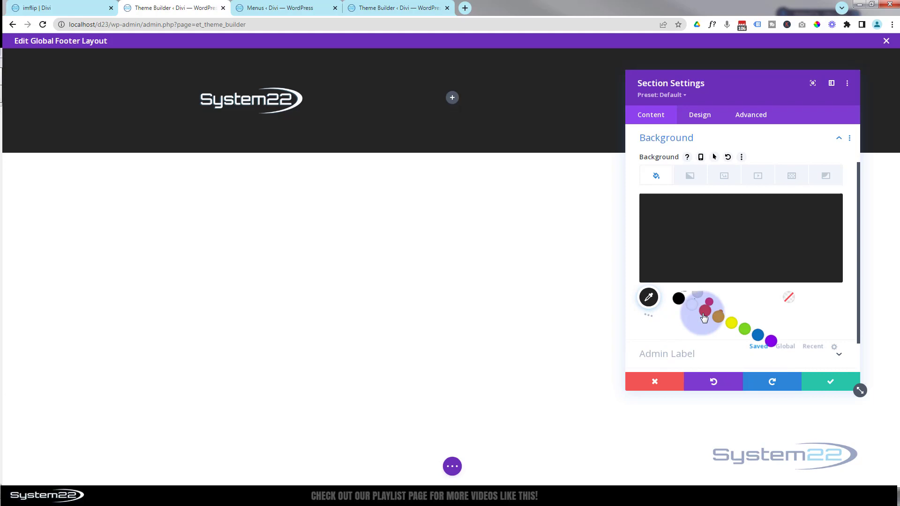
{"action": "left_click", "coordinate": [828, 384]}
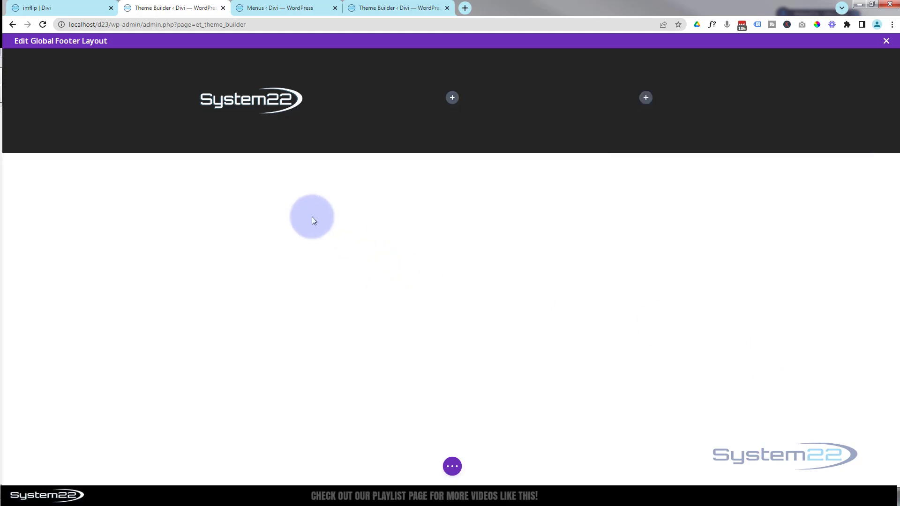
- Insert a Text module in the middle column reading '© System 22 | All Rights Reserved'
{"action": "left_click", "coordinate": [452, 98]}
{"action": "scroll", "coordinate": [481, 311], "scroll_direction": "down", "scroll_amount": 8}
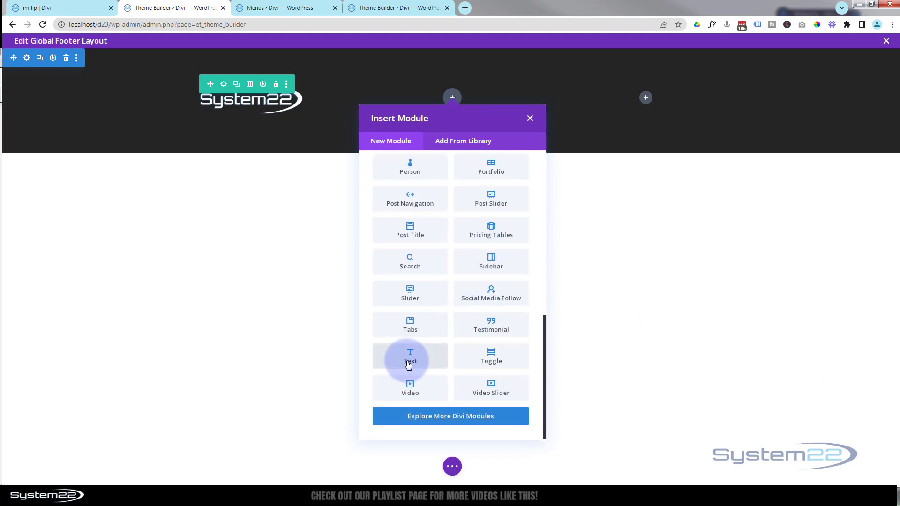
{"action": "left_click", "coordinate": [409, 366]}
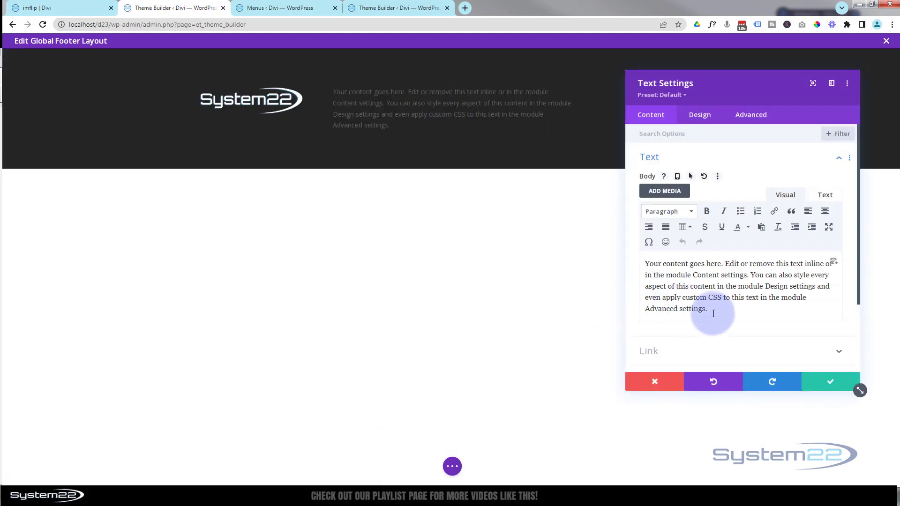
{"action": "left_click_drag", "start_coordinate": [714, 313], "coordinate": [629, 262]}
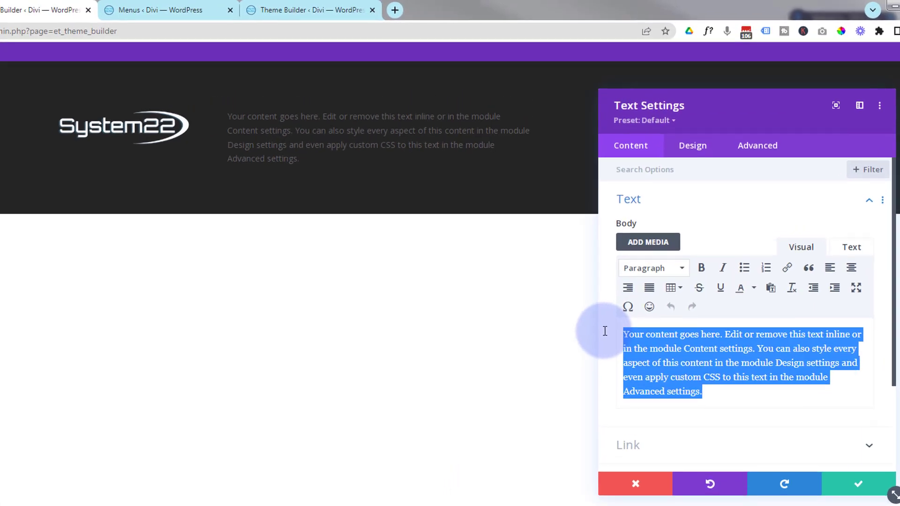
{"action": "type", "text": "© System 22 | All Rights Reserv"}
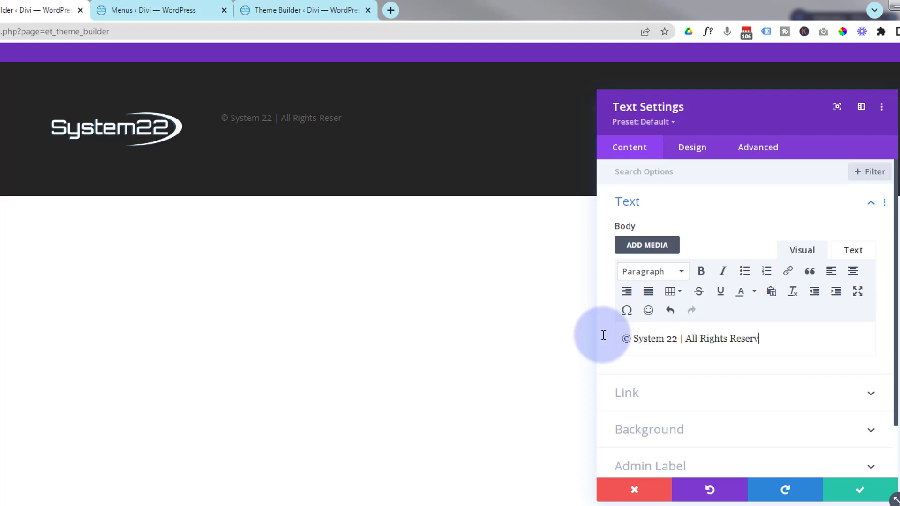
{"action": "type", "text": "ed"}
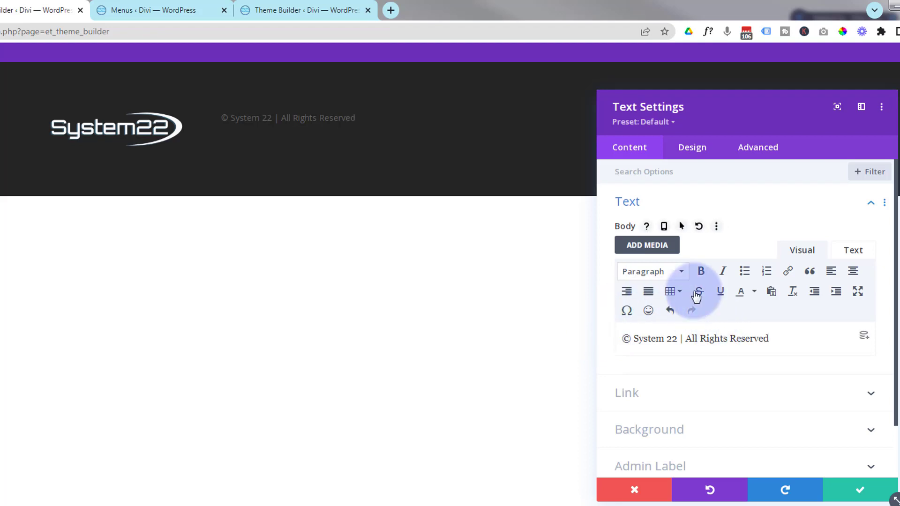
- Style the copyright text white and centre-aligned, then save the module
{"action": "left_click", "coordinate": [696, 151]}
{"action": "left_click", "coordinate": [703, 210]}
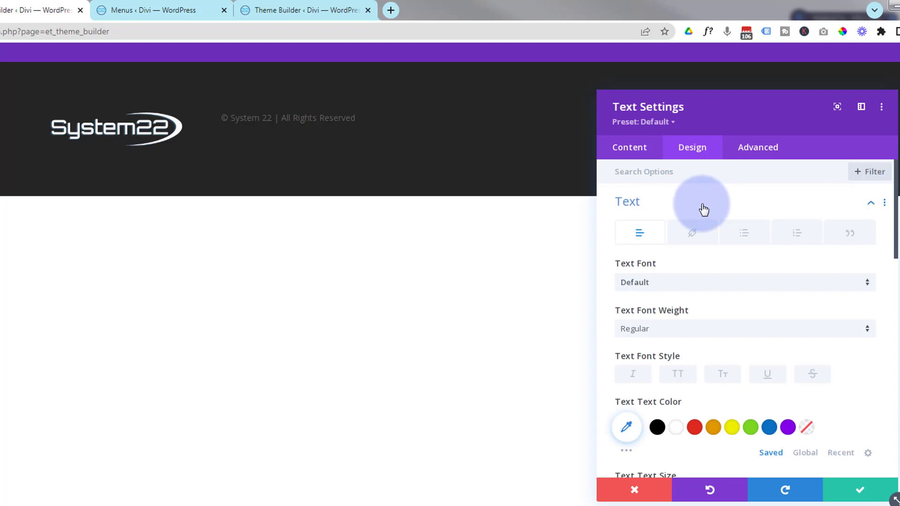
{"action": "scroll", "coordinate": [709, 265], "scroll_direction": "down", "scroll_amount": 3}
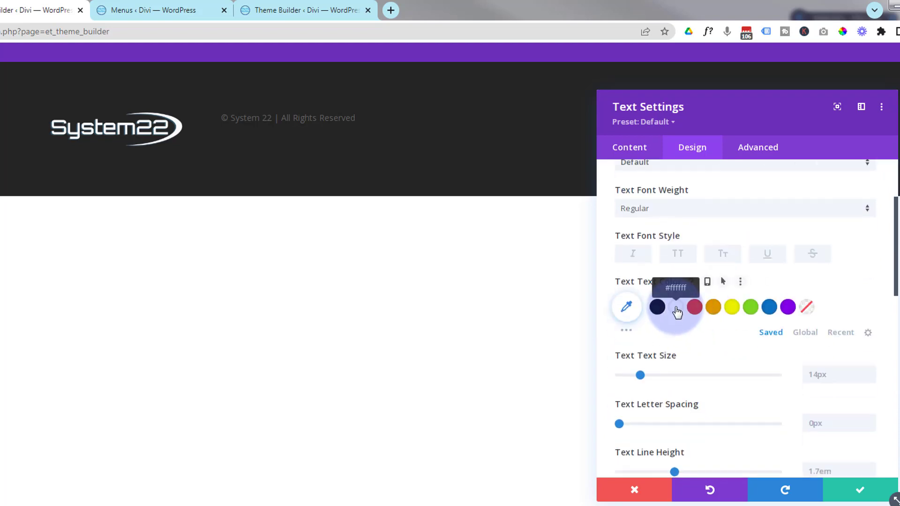
{"action": "left_click", "coordinate": [677, 312]}
{"action": "scroll", "coordinate": [685, 320], "scroll_direction": "down", "scroll_amount": 10}
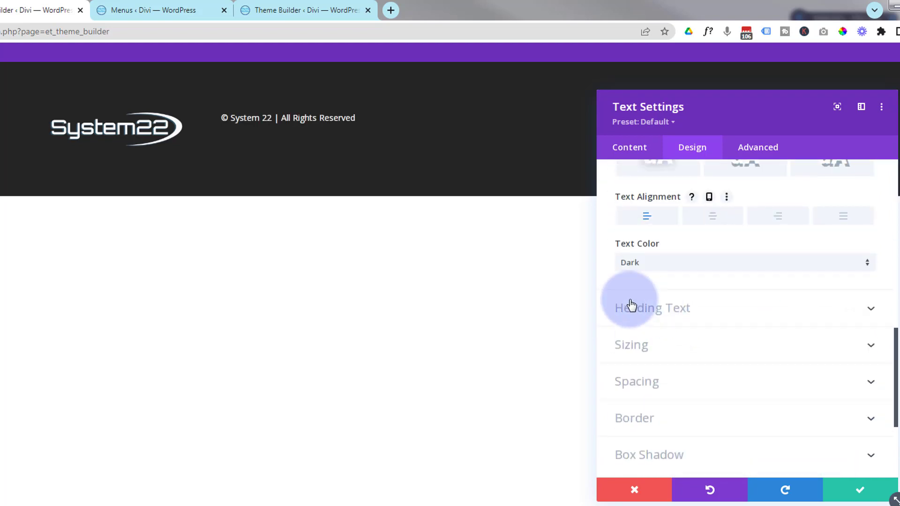
{"action": "left_click", "coordinate": [713, 217]}
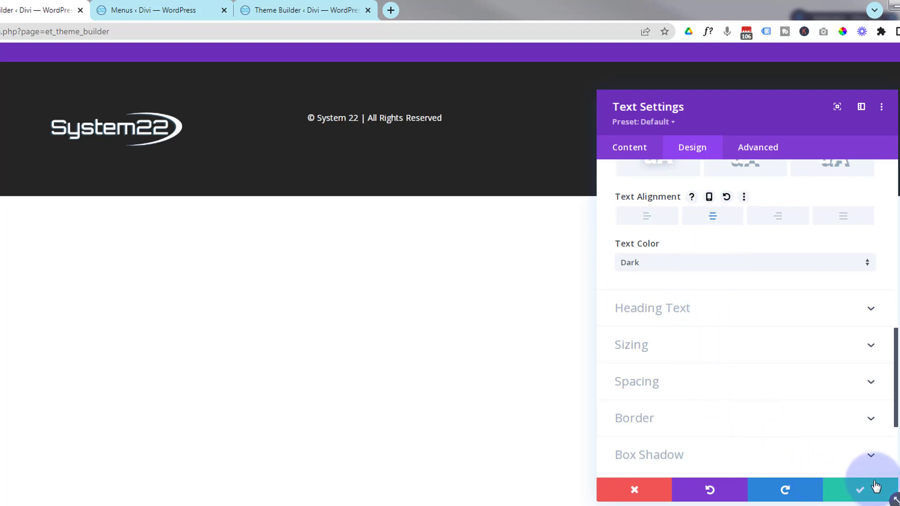
{"action": "left_click", "coordinate": [861, 490]}
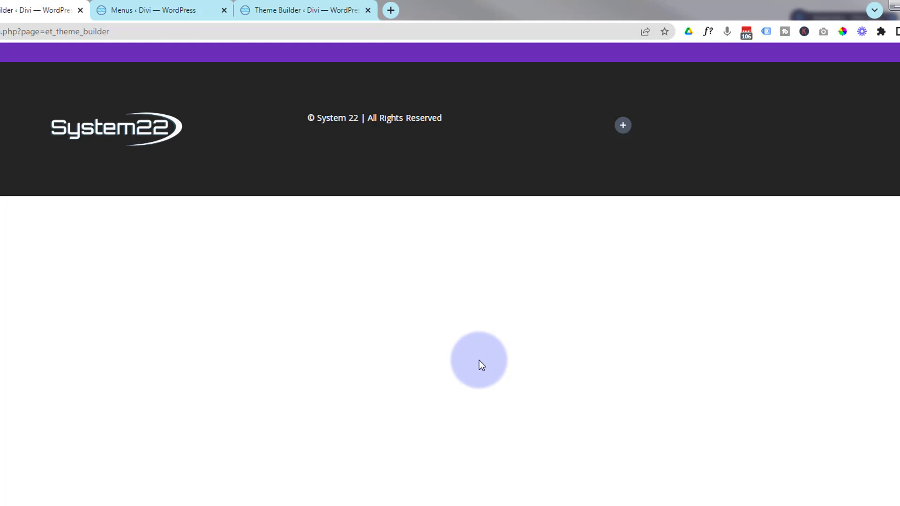
- Insert a Menu module in the right column showing the More Info menu
{"action": "left_click", "coordinate": [623, 126]}
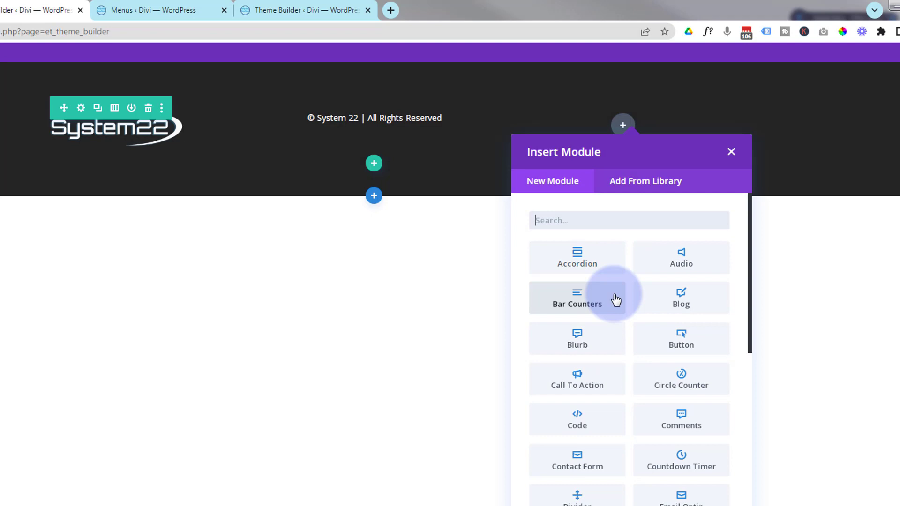
{"action": "scroll", "coordinate": [616, 300], "scroll_direction": "down", "scroll_amount": 6}
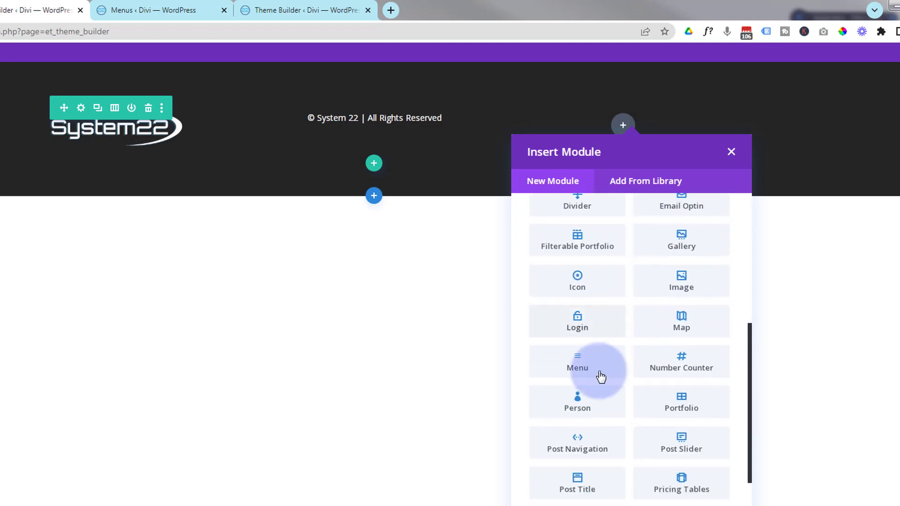
{"action": "left_click", "coordinate": [572, 369]}
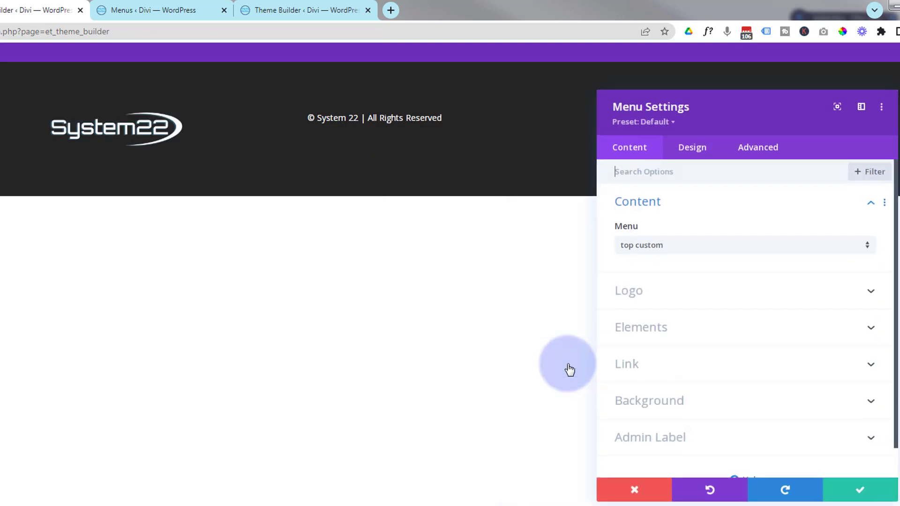
{"action": "left_click_drag", "start_coordinate": [691, 125], "coordinate": [413, 108]}
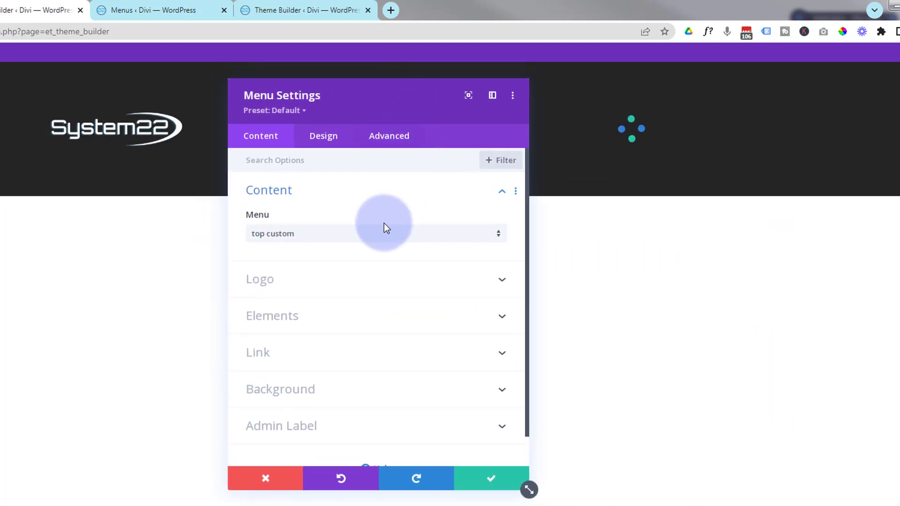
{"action": "left_click", "coordinate": [334, 241]}
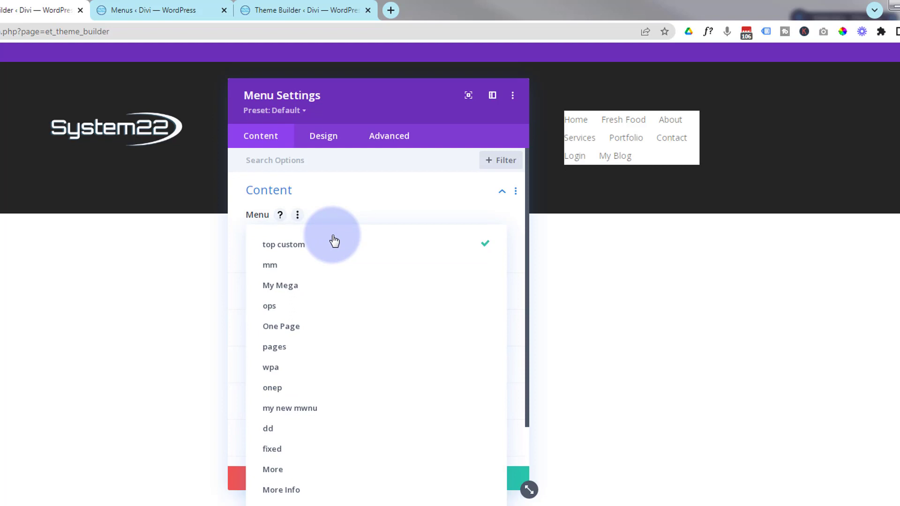
{"action": "left_click", "coordinate": [297, 495]}
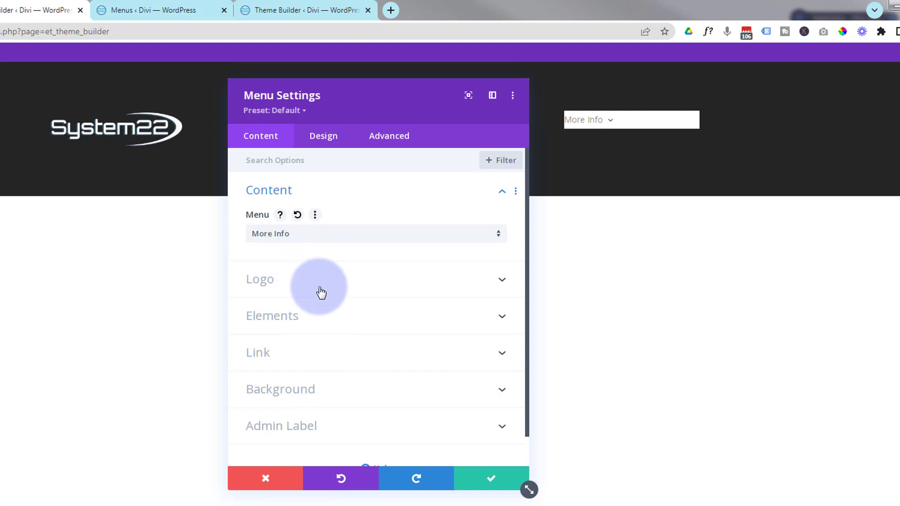
- Remove the Menu module's white background colour
{"action": "left_click", "coordinate": [338, 323]}
{"action": "scroll", "coordinate": [300, 281], "scroll_direction": "down", "scroll_amount": 1}
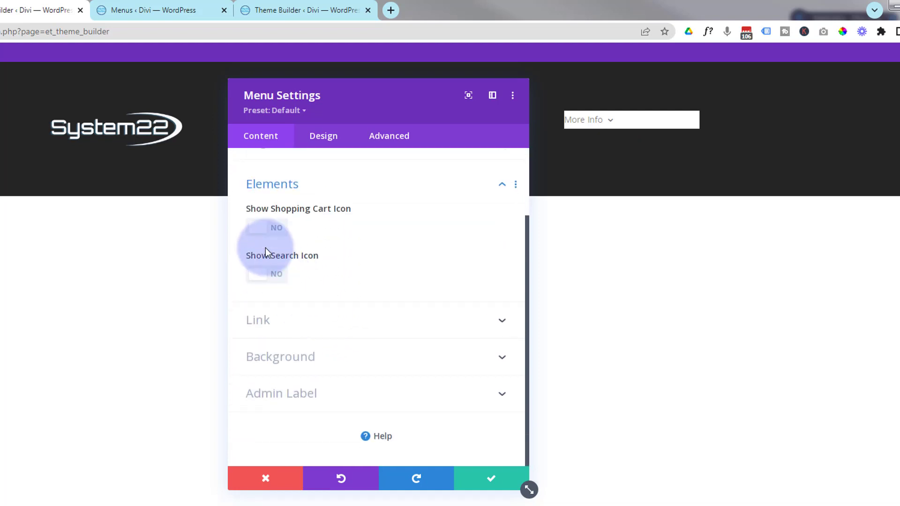
{"action": "mouse_move", "coordinate": [367, 263]}
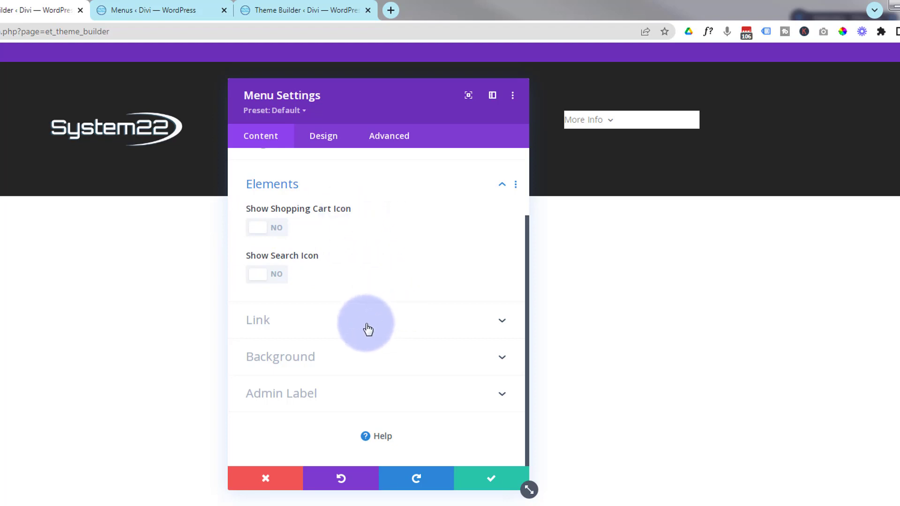
{"action": "left_click", "coordinate": [370, 360]}
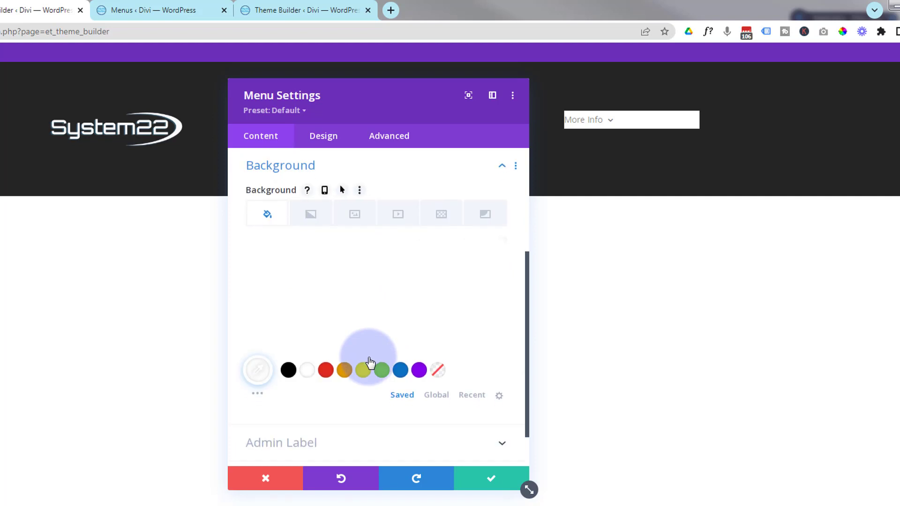
{"action": "mouse_move", "coordinate": [456, 257]}
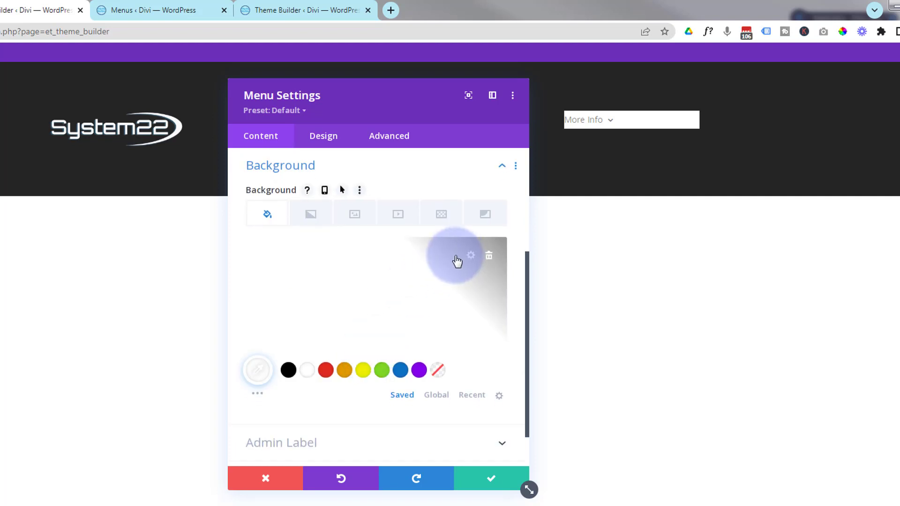
{"action": "left_click", "coordinate": [490, 258]}
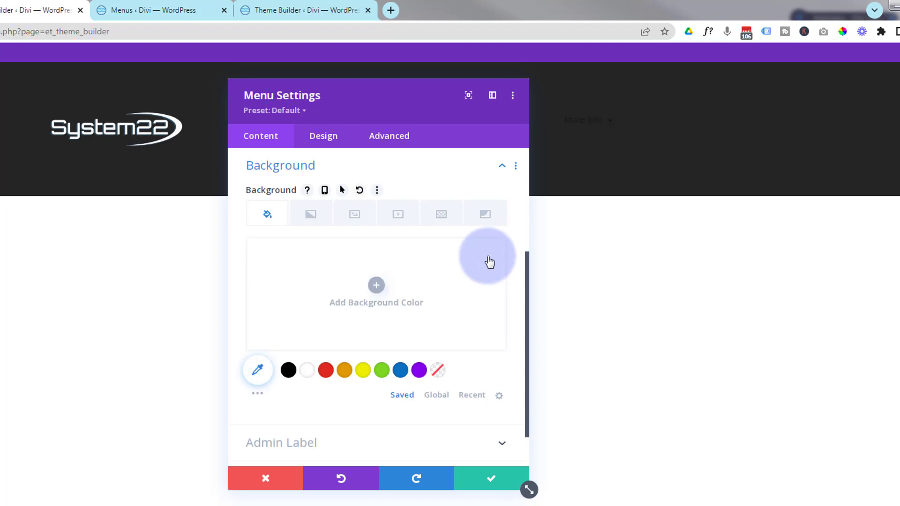
- Set the More Info menu's layout Style to Centered, with its dropdown opening Upwards
{"action": "left_click", "coordinate": [323, 137]}
{"action": "left_click_drag", "start_coordinate": [388, 98], "coordinate": [253, 104]}
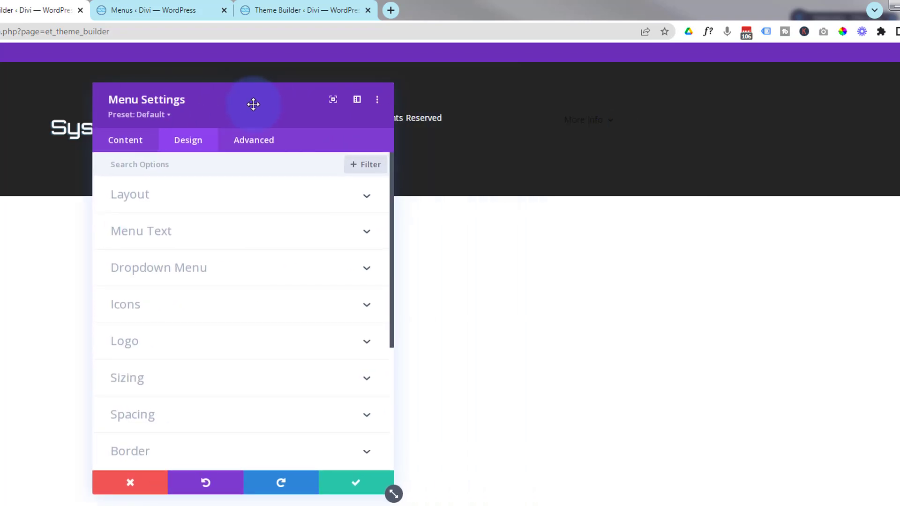
{"action": "left_click", "coordinate": [242, 204]}
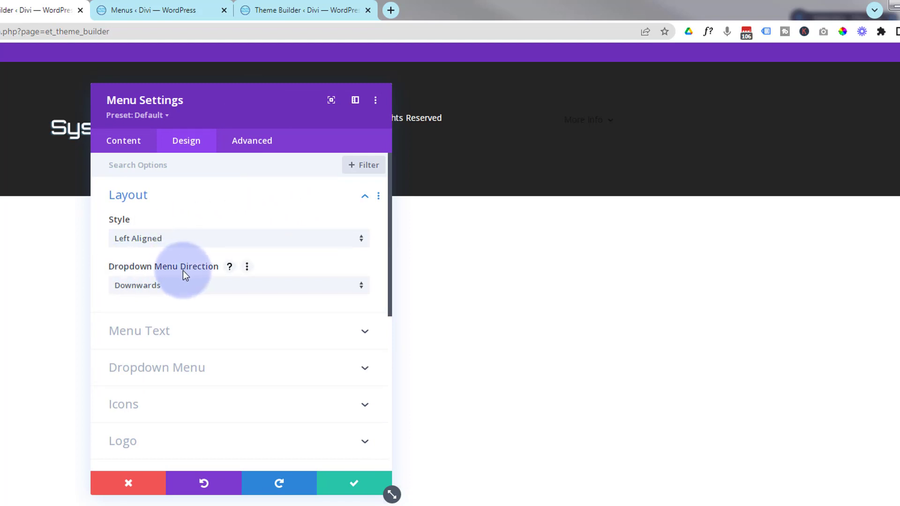
{"action": "left_click", "coordinate": [183, 289]}
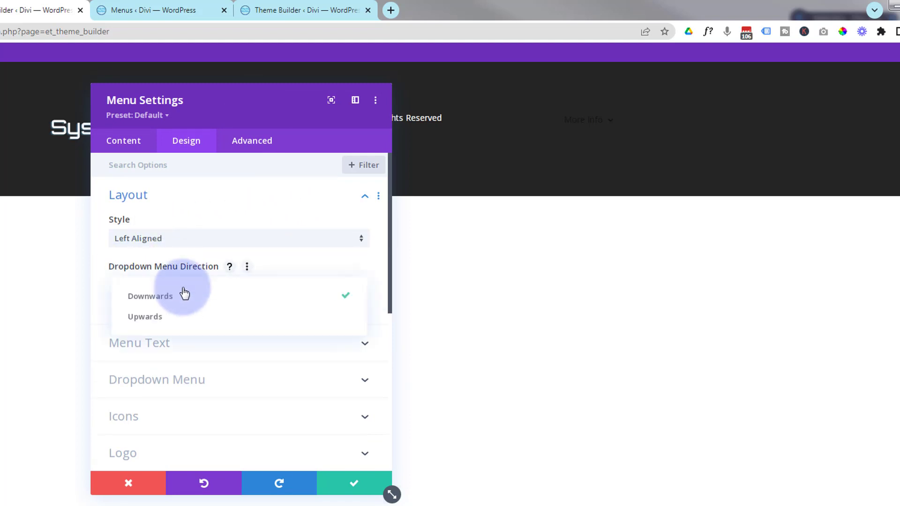
{"action": "left_click", "coordinate": [169, 325]}
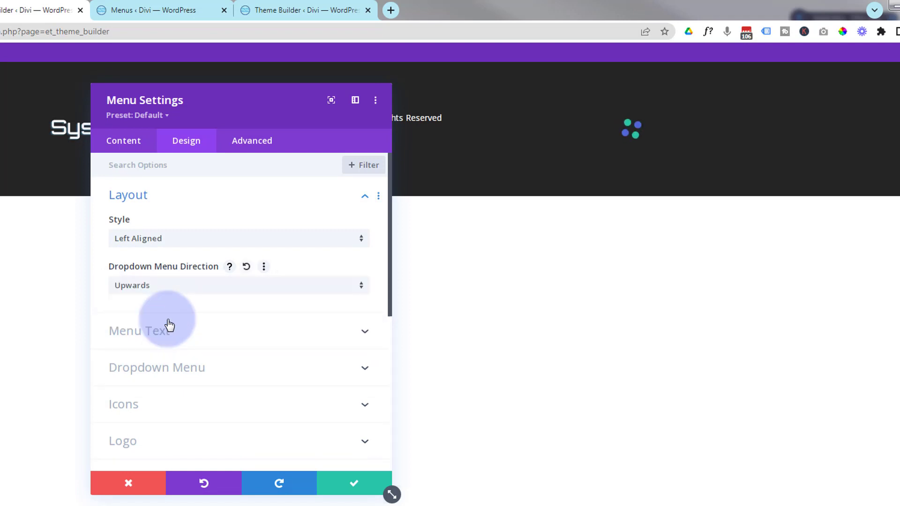
{"action": "left_click", "coordinate": [196, 249]}
{"action": "left_click", "coordinate": [158, 277]}
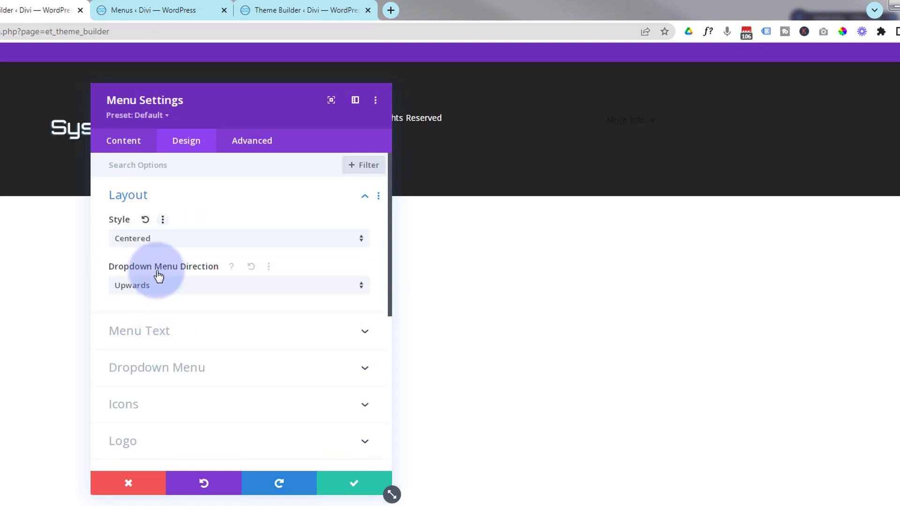
{"action": "scroll", "coordinate": [237, 263], "scroll_direction": "down", "scroll_amount": 1}
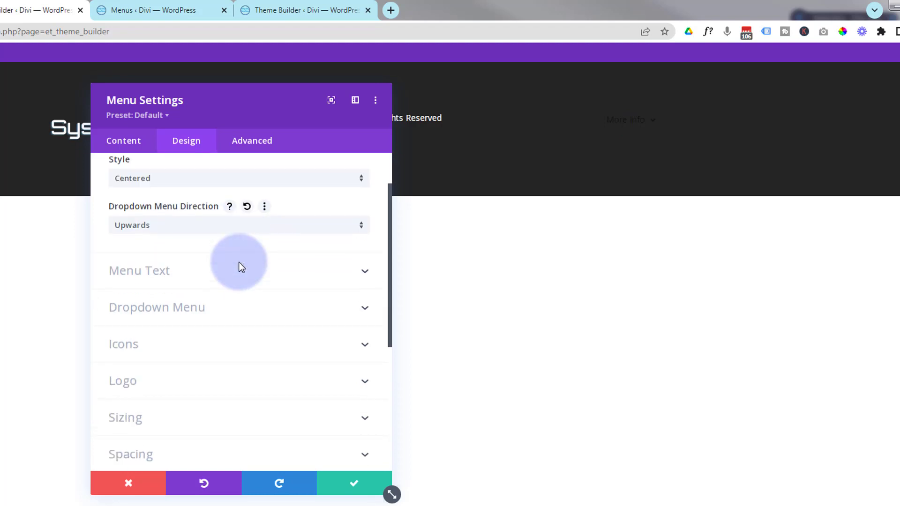
- Set the menu's Active Link Color and Menu Text Color to white #ffffff
{"action": "left_click", "coordinate": [191, 280]}
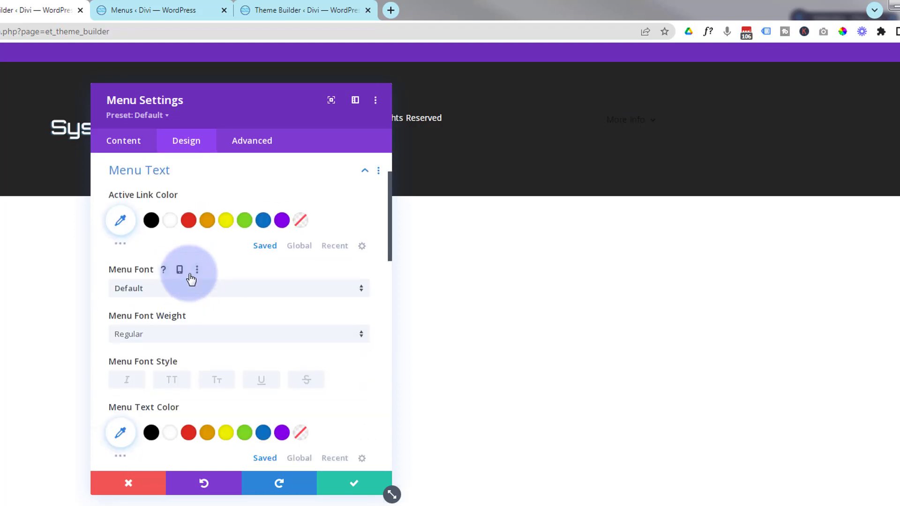
{"action": "left_click", "coordinate": [168, 224]}
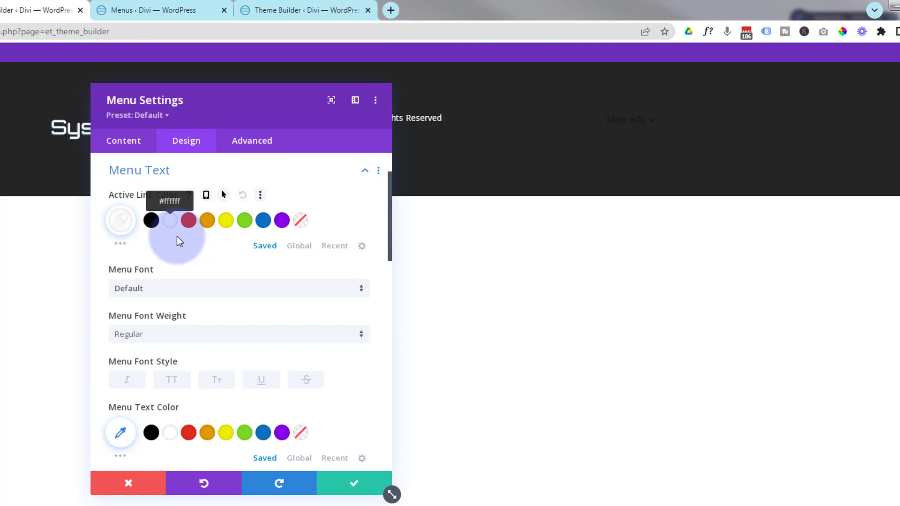
{"action": "scroll", "coordinate": [187, 257], "scroll_direction": "down", "scroll_amount": 4}
{"action": "left_click", "coordinate": [174, 256]}
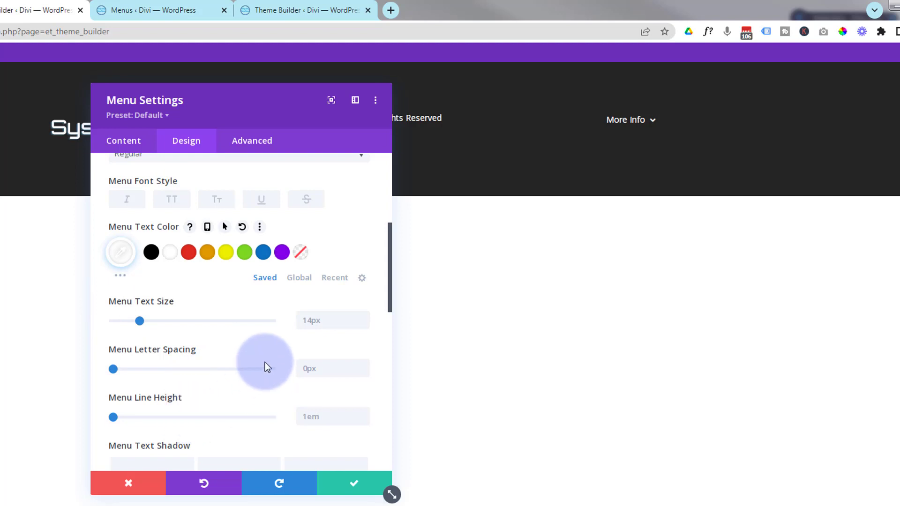
{"action": "scroll", "coordinate": [263, 359], "scroll_direction": "down", "scroll_amount": 1}
{"action": "scroll", "coordinate": [261, 356], "scroll_direction": "down", "scroll_amount": 3}
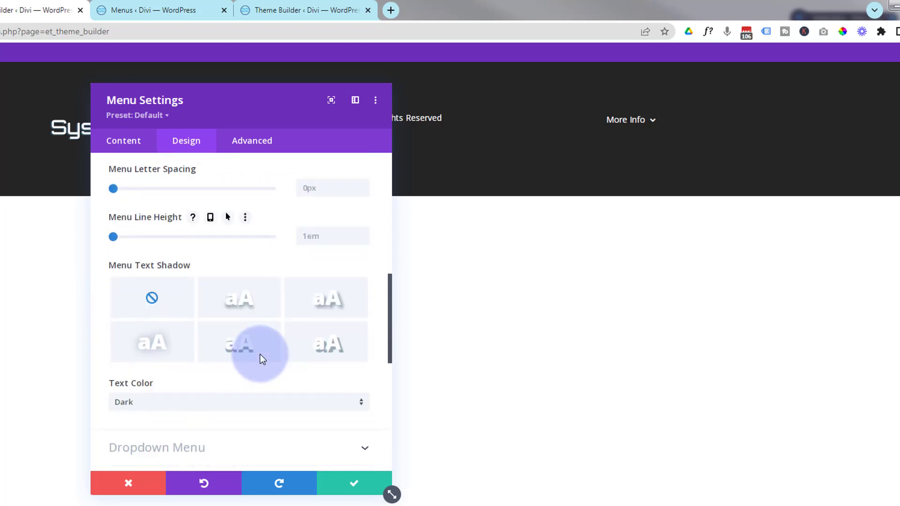
{"action": "scroll", "coordinate": [261, 356], "scroll_direction": "down", "scroll_amount": 3}
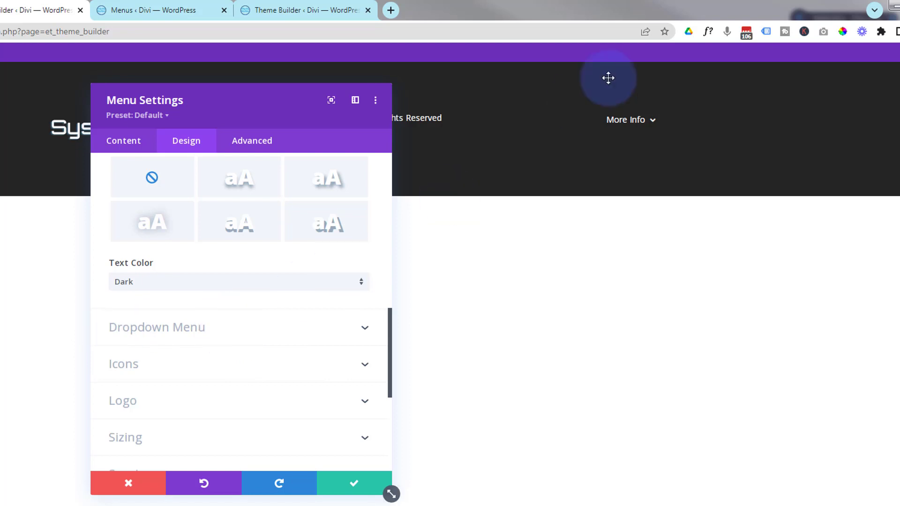
- Set the dropdown menu background and dropdown line colour to #242424
{"action": "left_click", "coordinate": [243, 331]}
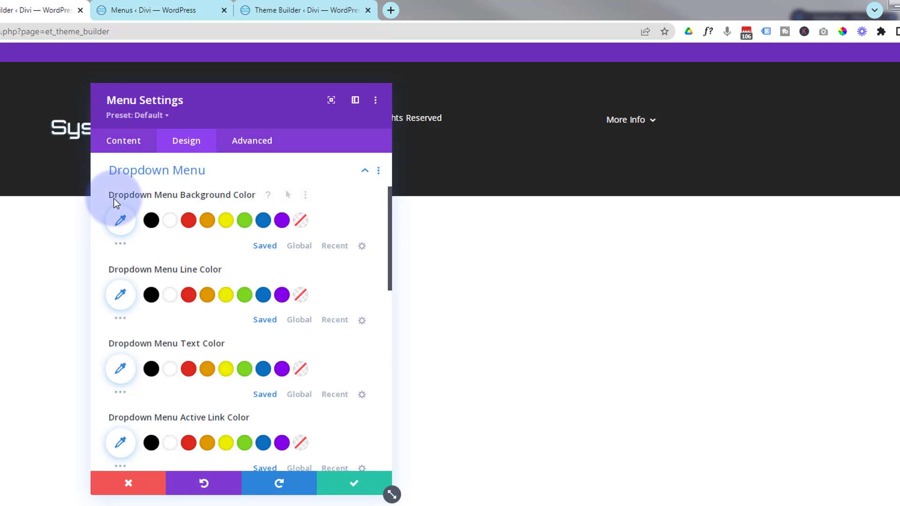
{"action": "left_click", "coordinate": [121, 250]}
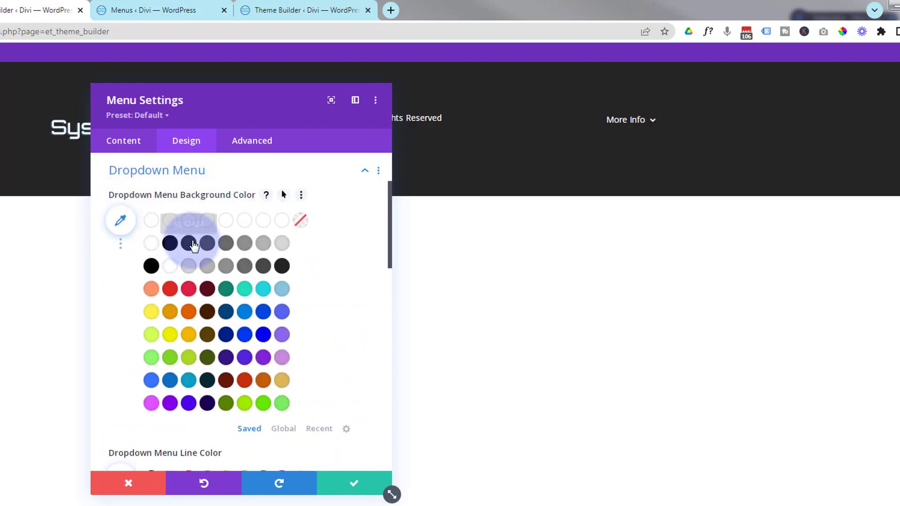
{"action": "left_click", "coordinate": [193, 245]}
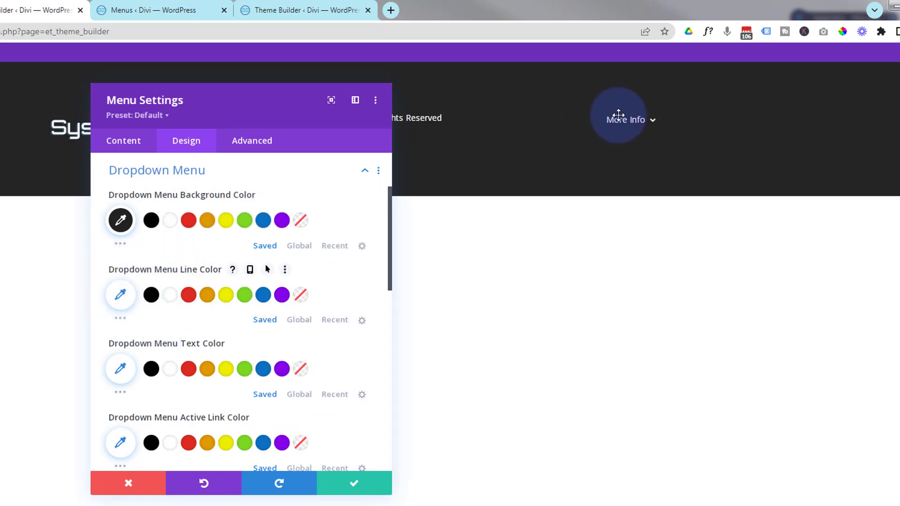
{"action": "mouse_move", "coordinate": [618, 121]}
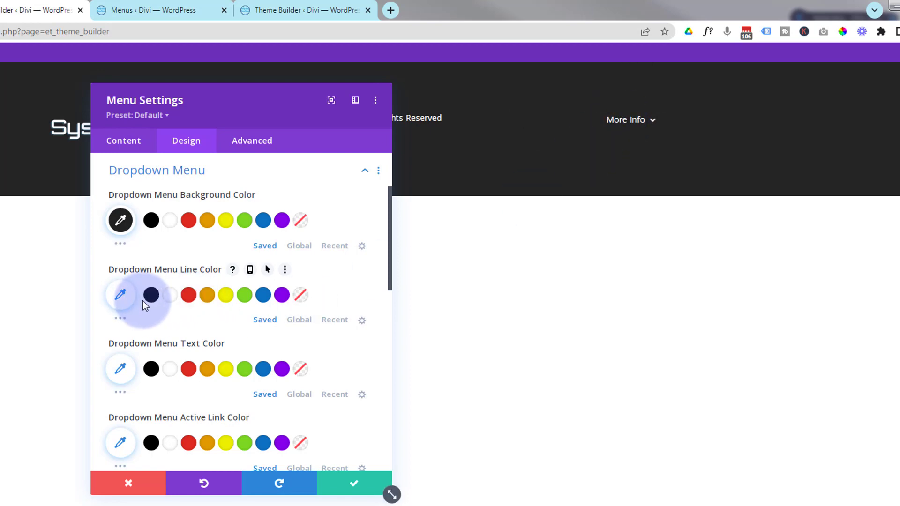
{"action": "left_click", "coordinate": [122, 322]}
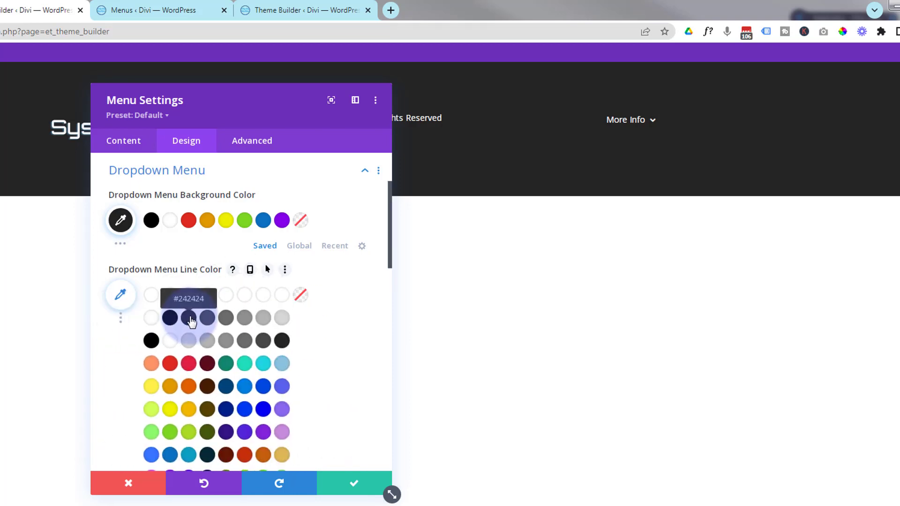
{"action": "left_click", "coordinate": [190, 319]}
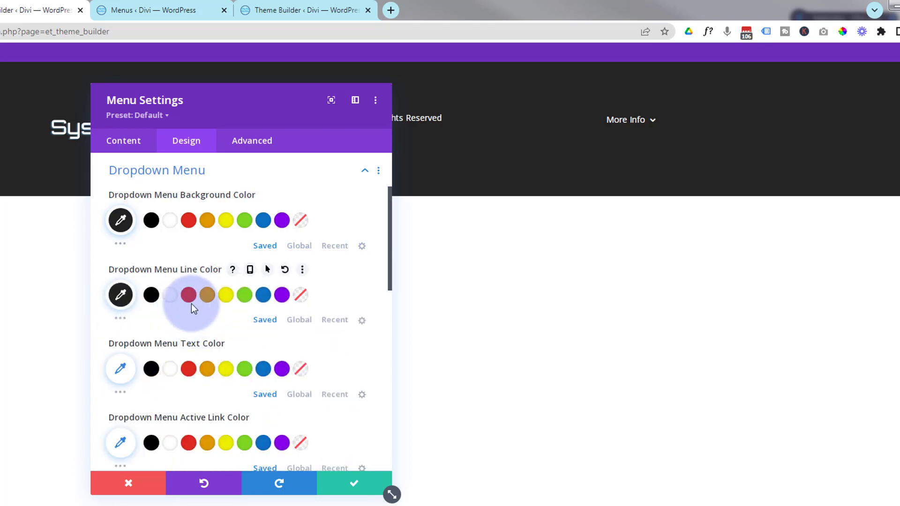
- Make the dropdown menu text and dropdown active link colours white #ffffff
{"action": "scroll", "coordinate": [192, 303], "scroll_direction": "down", "scroll_amount": 1}
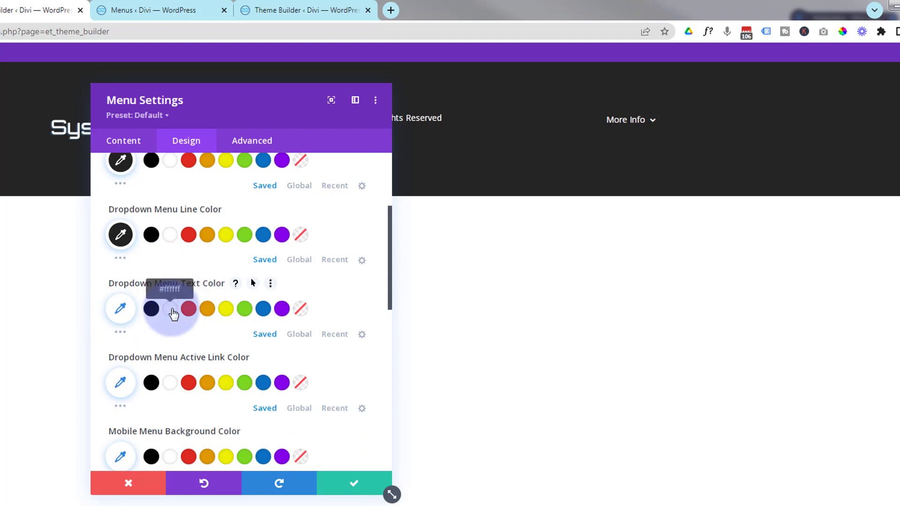
{"action": "left_click", "coordinate": [174, 313]}
{"action": "scroll", "coordinate": [150, 302], "scroll_direction": "down", "scroll_amount": 2}
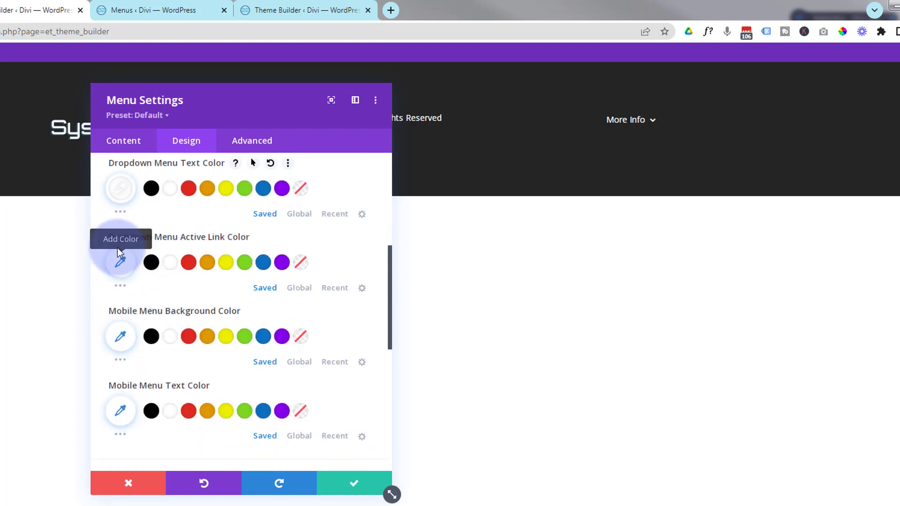
{"action": "left_click", "coordinate": [172, 267]}
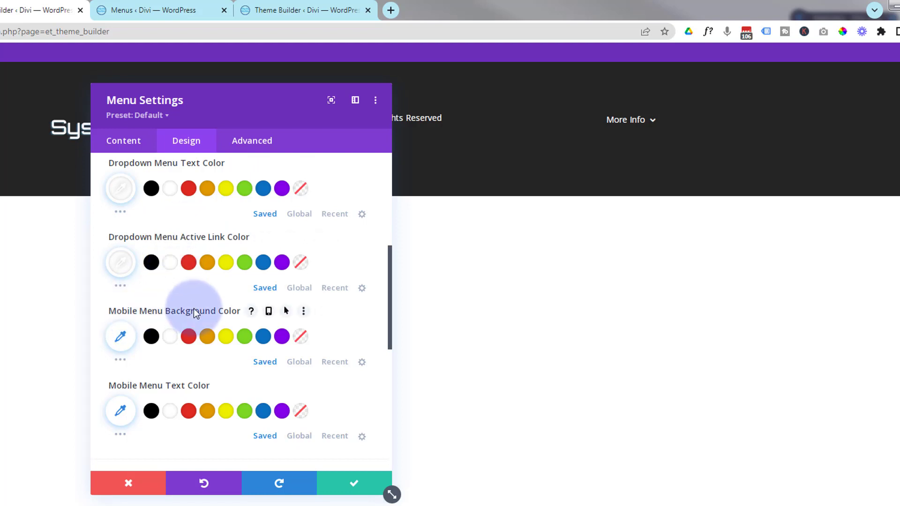
- Give the mobile menu a #242424 background and white #ffffff text
{"action": "left_click", "coordinate": [122, 362]}
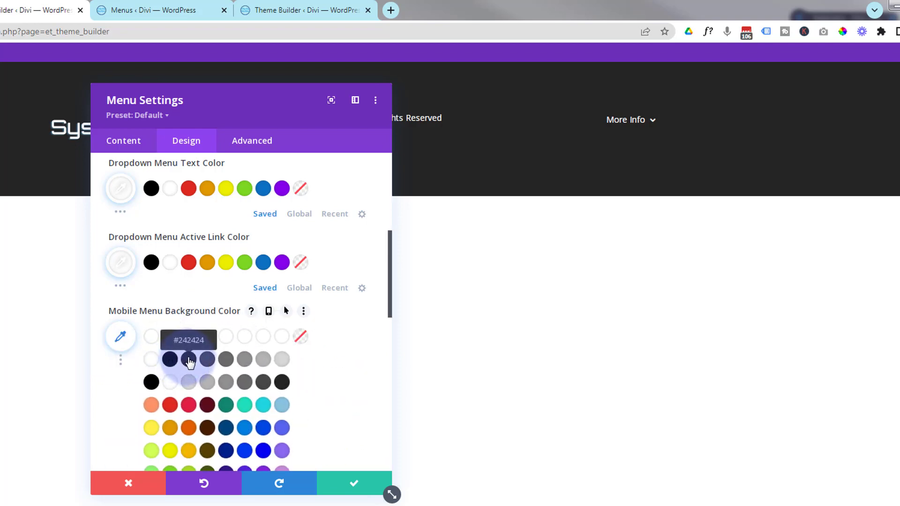
{"action": "left_click", "coordinate": [190, 362]}
{"action": "scroll", "coordinate": [176, 356], "scroll_direction": "down", "scroll_amount": 2}
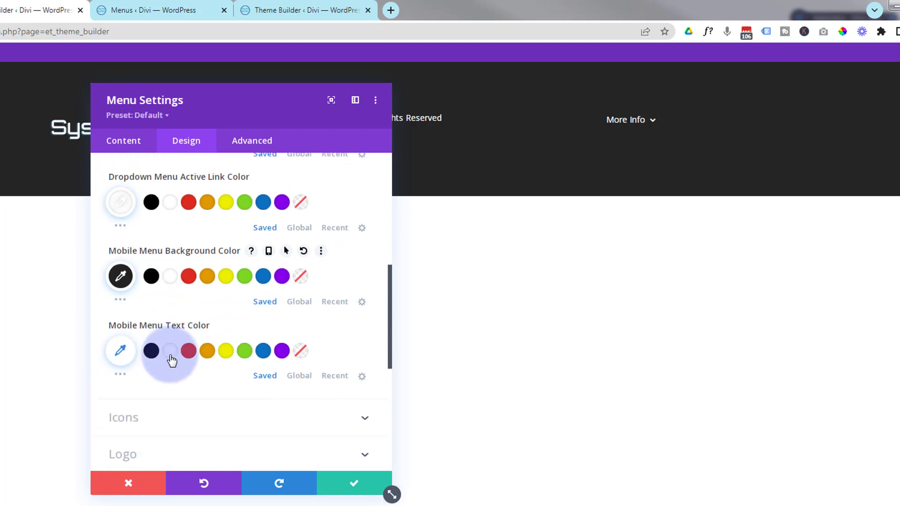
{"action": "left_click", "coordinate": [171, 356]}
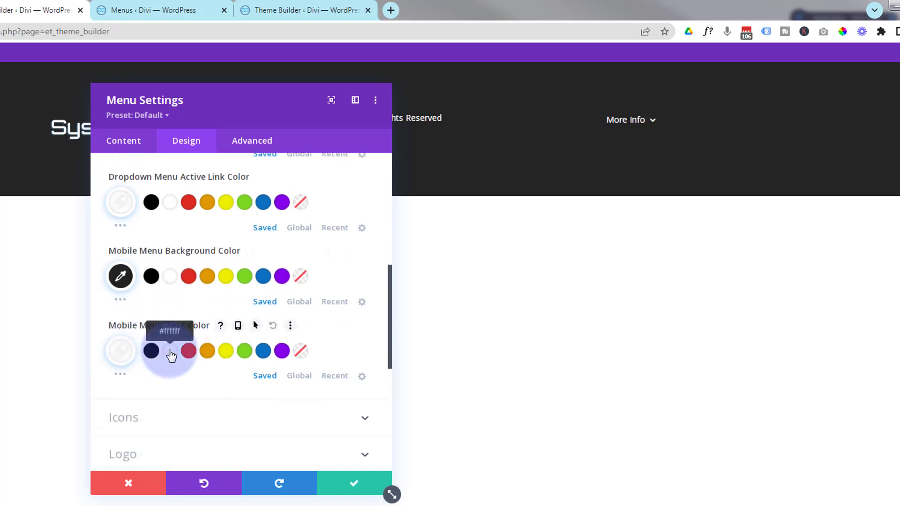
{"action": "scroll", "coordinate": [183, 357], "scroll_direction": "down", "scroll_amount": 3}
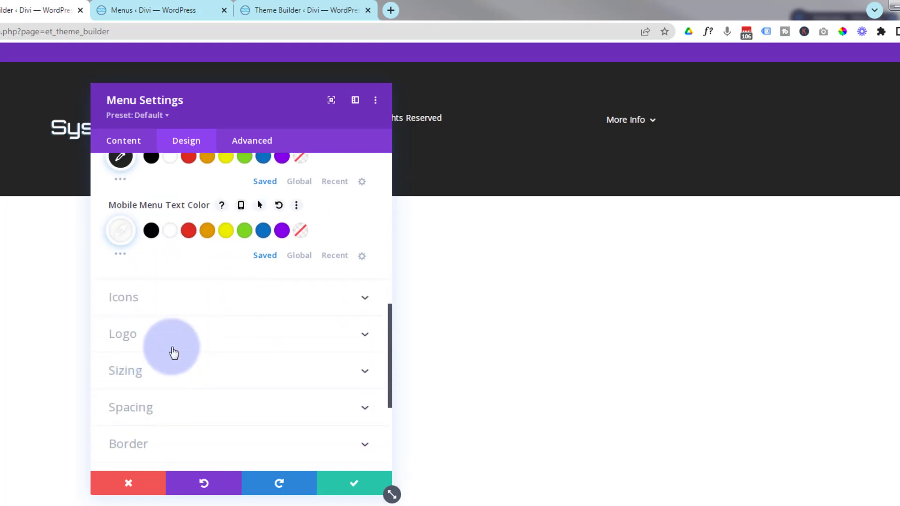
- Set the Hamburger Menu Icon Color to white and save the footer menu's settings
{"action": "left_click", "coordinate": [223, 307]}
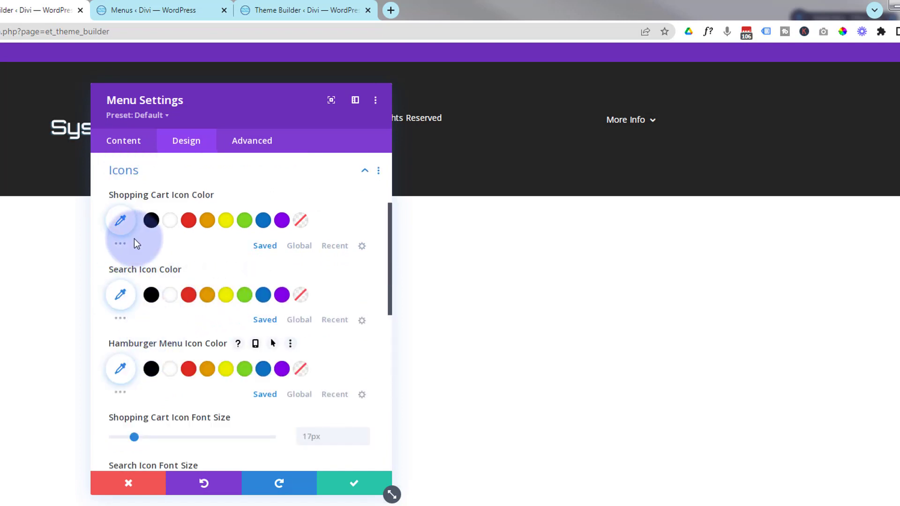
{"action": "scroll", "coordinate": [176, 332], "scroll_direction": "down", "scroll_amount": 1}
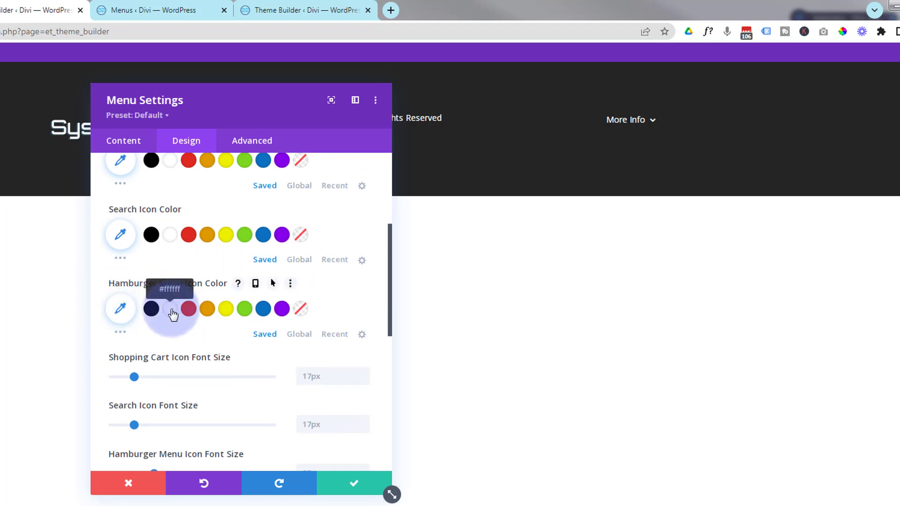
{"action": "left_click", "coordinate": [171, 310]}
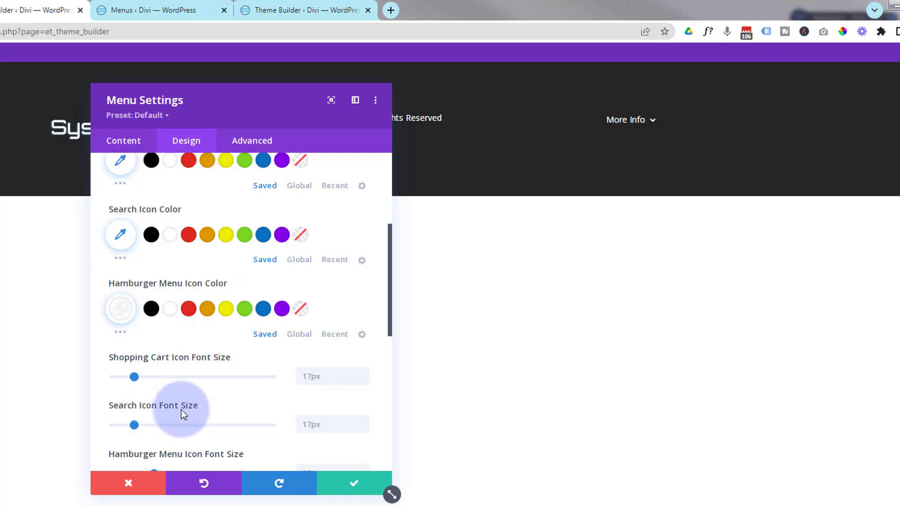
{"action": "scroll", "coordinate": [169, 388], "scroll_direction": "down", "scroll_amount": 2}
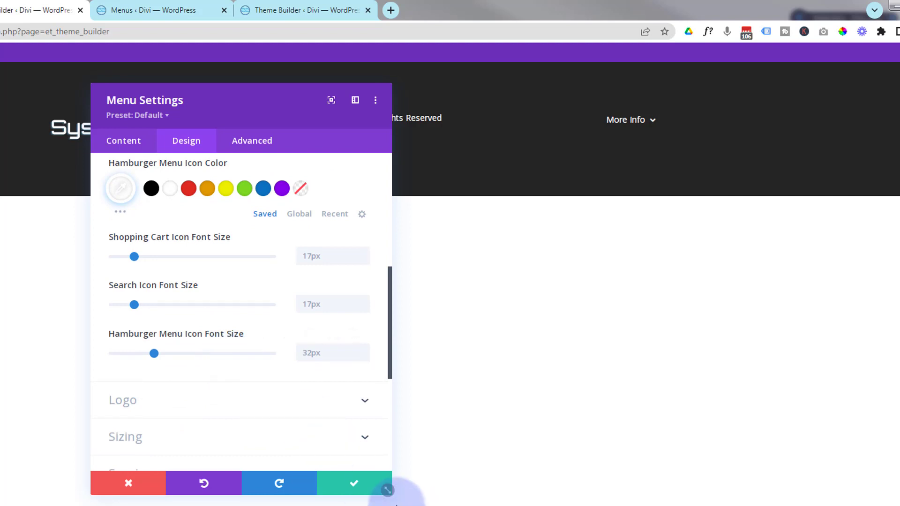
{"action": "left_click", "coordinate": [359, 486]}
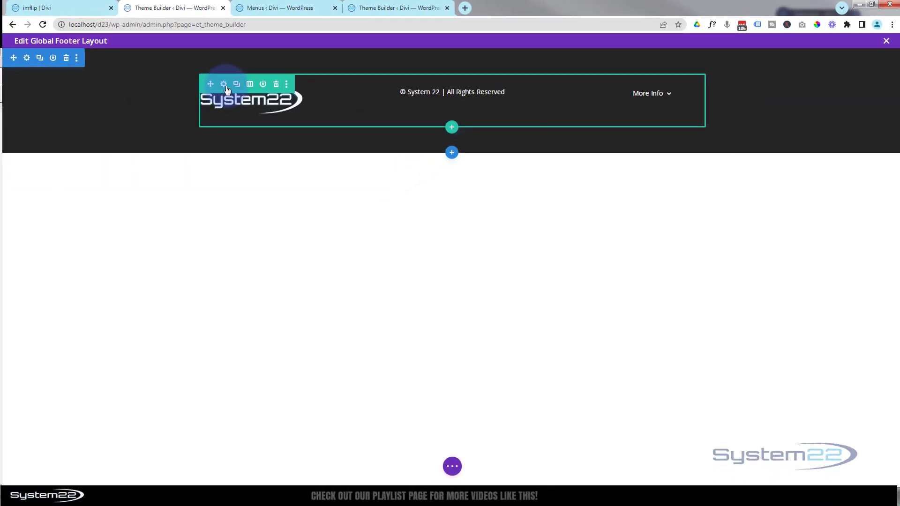
- Set the footer row's Width to 100% and its Max Width to 100%
{"action": "left_click", "coordinate": [223, 86]}
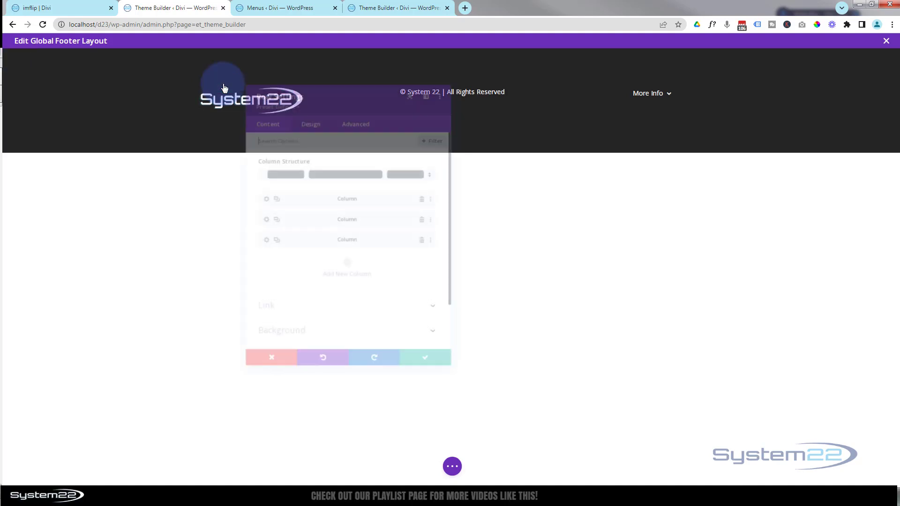
{"action": "left_click", "coordinate": [308, 111]}
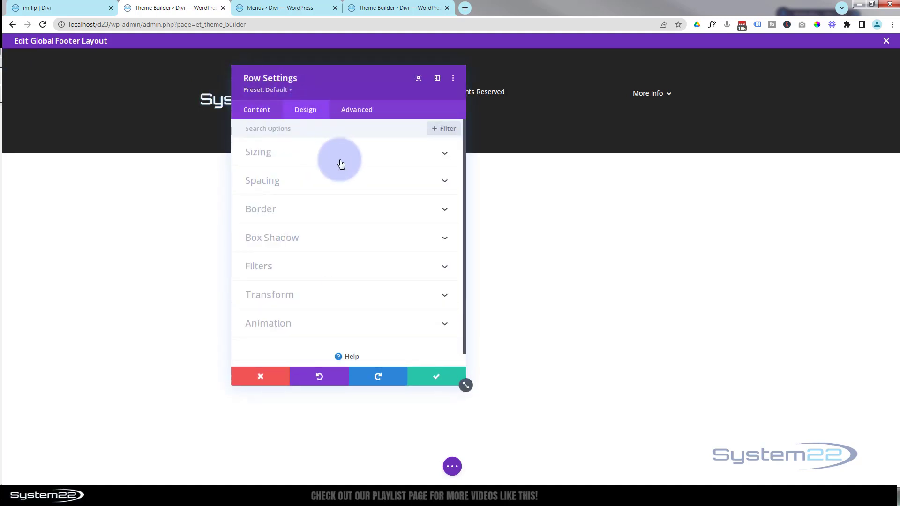
{"action": "left_click", "coordinate": [353, 155]}
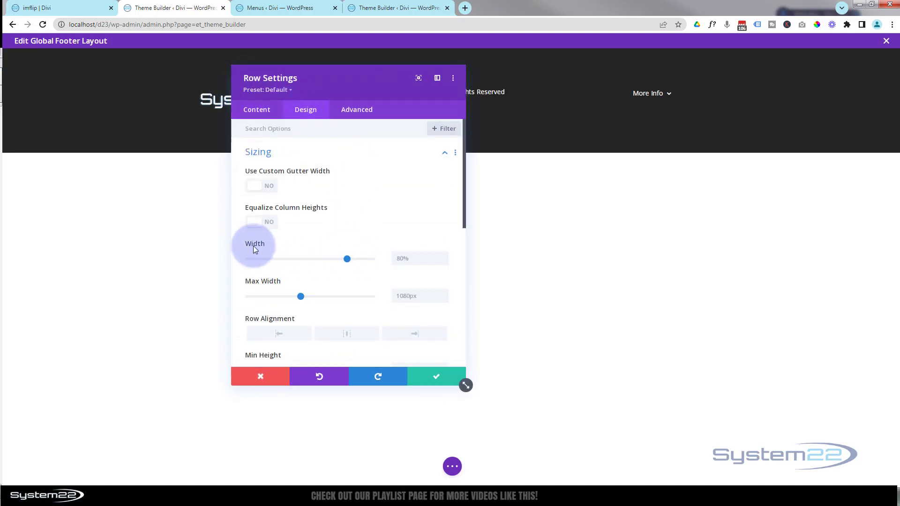
{"action": "left_click_drag", "start_coordinate": [347, 258], "coordinate": [392, 261]}
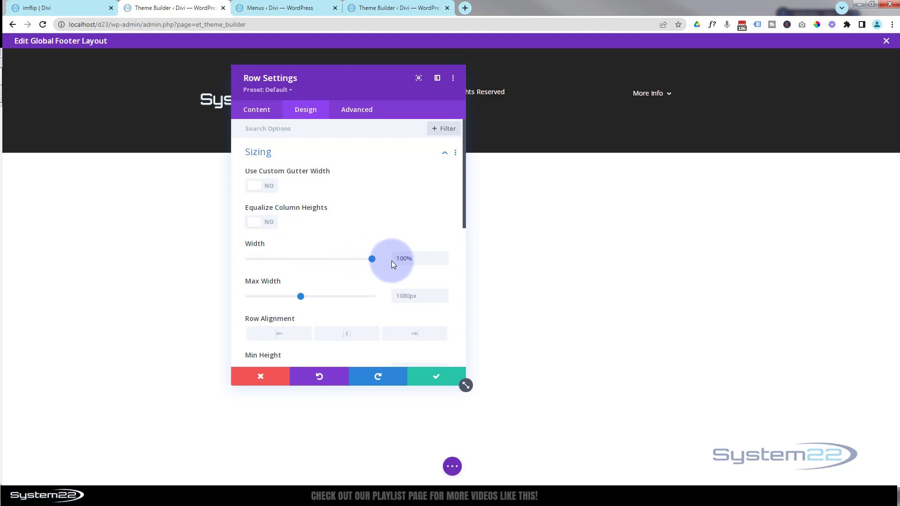
{"action": "double_click", "coordinate": [420, 259]}
{"action": "key", "text": "ctrl+c"}
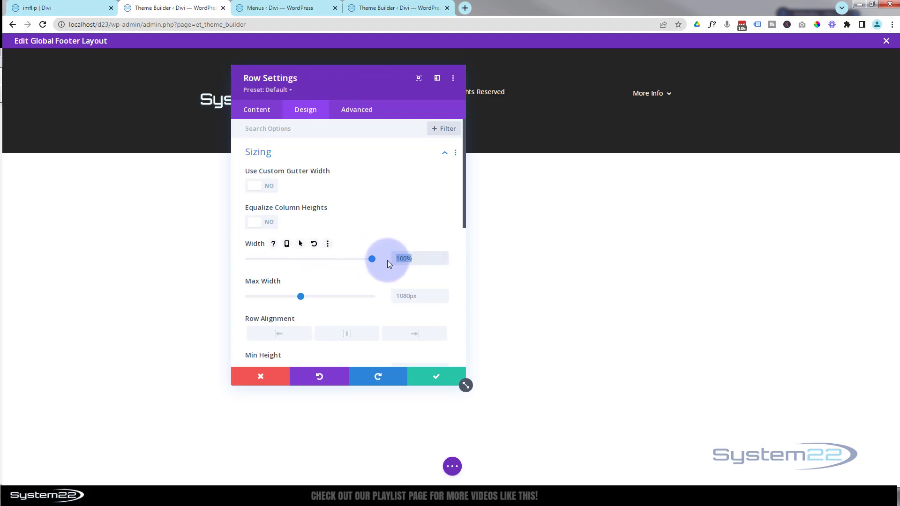
{"action": "key", "text": "Tab"}
{"action": "key", "text": "ctrl+v"}
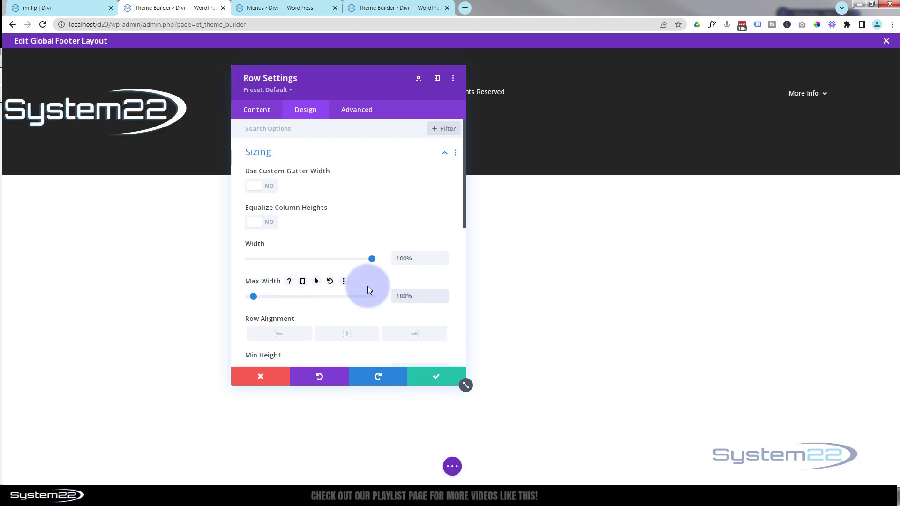
- Save the row settings, then size the System22 logo to 49% width, centred, and save
{"action": "left_click", "coordinate": [436, 377]}
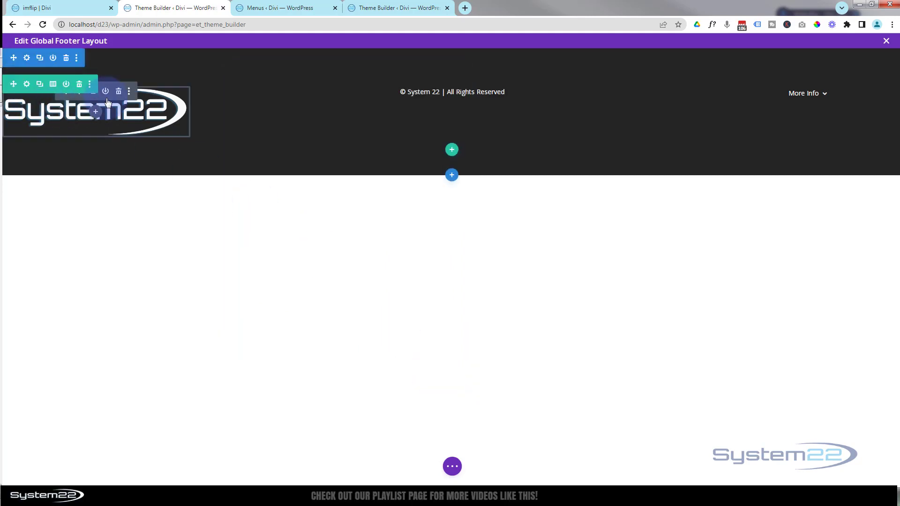
{"action": "left_click", "coordinate": [80, 96]}
{"action": "left_click", "coordinate": [302, 111]}
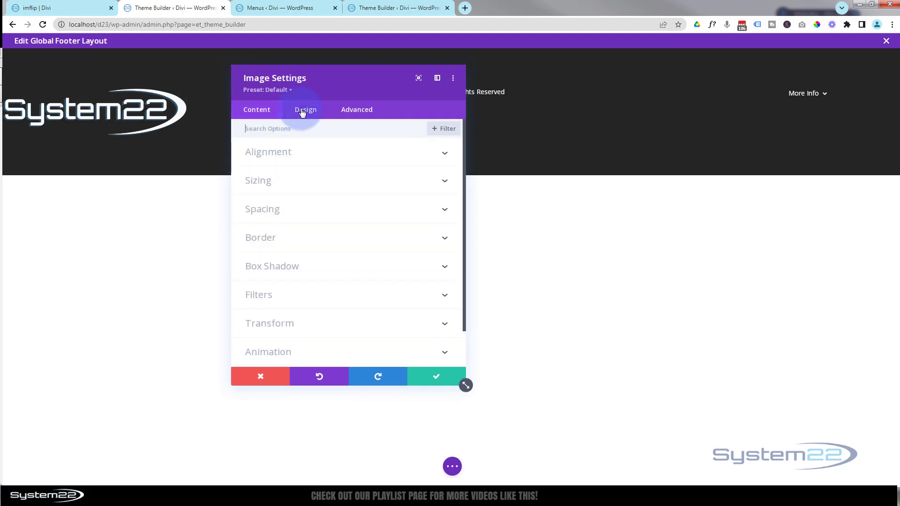
{"action": "left_click", "coordinate": [339, 181]}
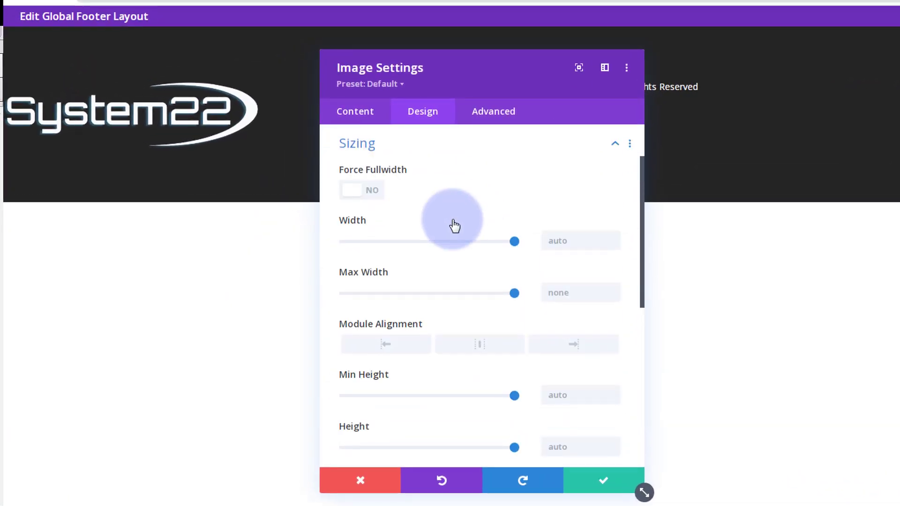
{"action": "left_click_drag", "start_coordinate": [523, 247], "coordinate": [429, 235]}
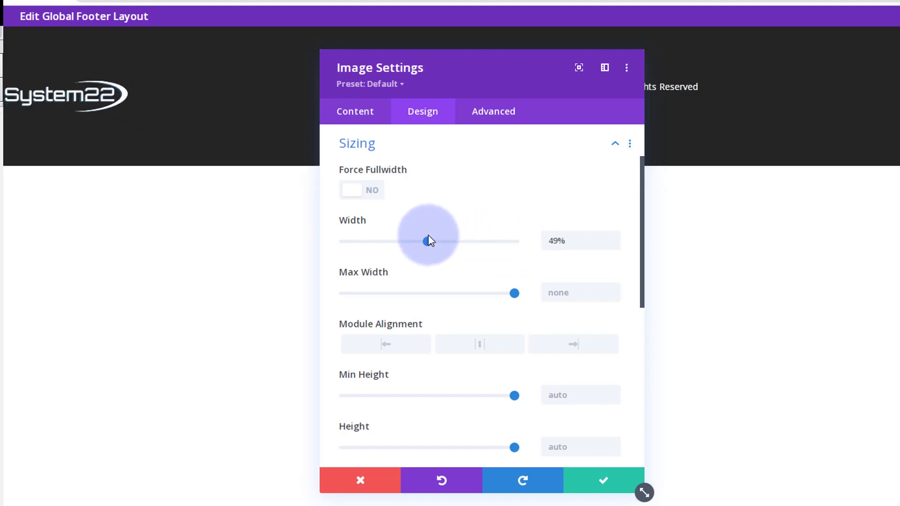
{"action": "left_click", "coordinate": [491, 348]}
{"action": "left_click_drag", "start_coordinate": [503, 94], "coordinate": [630, 230]}
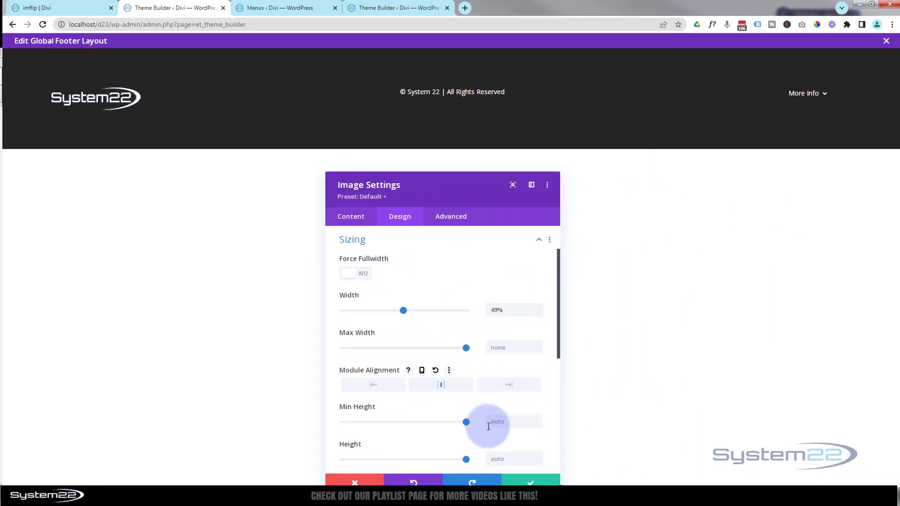
{"action": "left_click", "coordinate": [529, 481]}
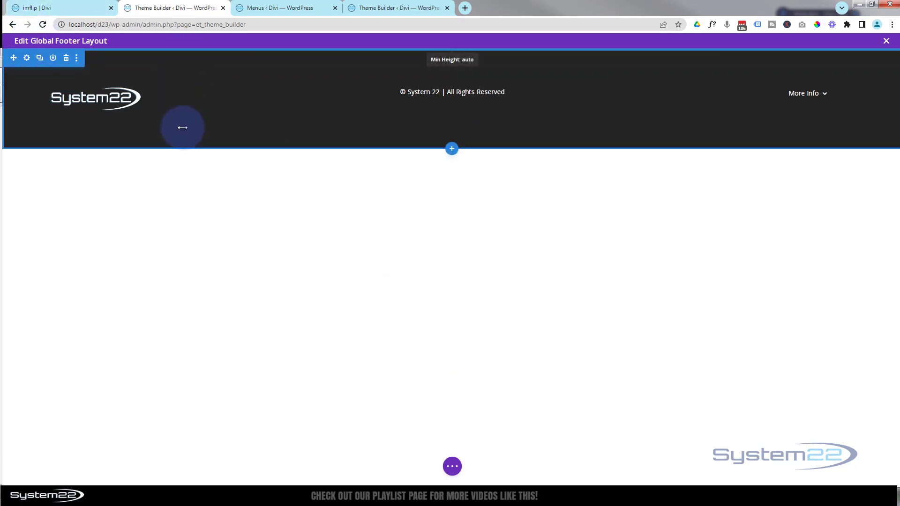
- Set the footer section's top and bottom padding to 0px and save the section settings
{"action": "left_click", "coordinate": [26, 58]}
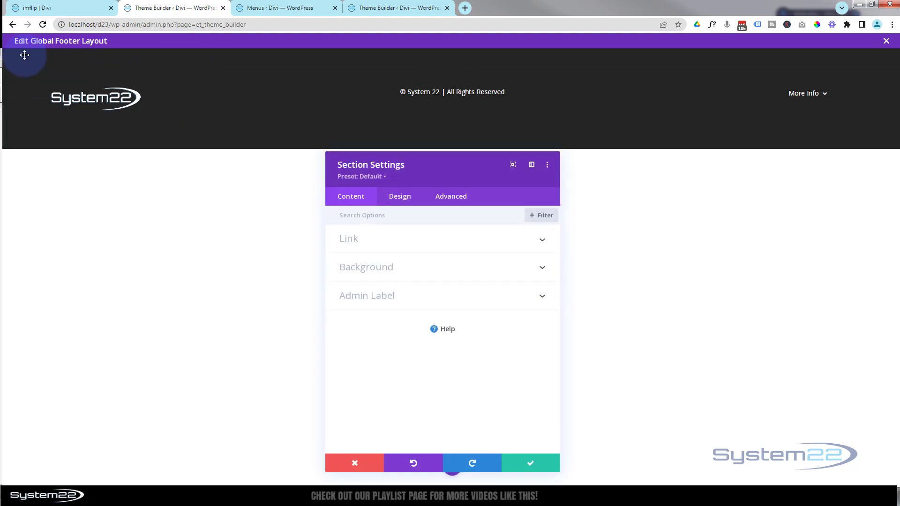
{"action": "left_click", "coordinate": [401, 198]}
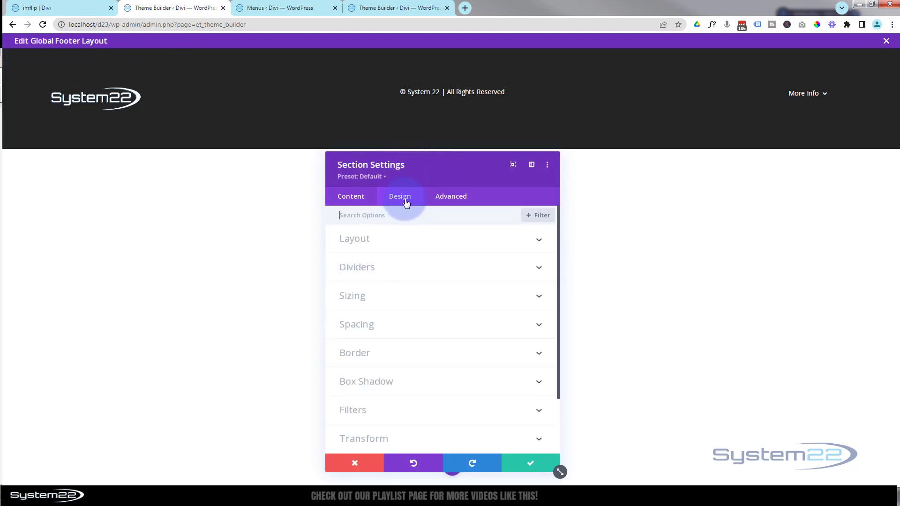
{"action": "left_click", "coordinate": [432, 328]}
{"action": "left_click", "coordinate": [352, 299]}
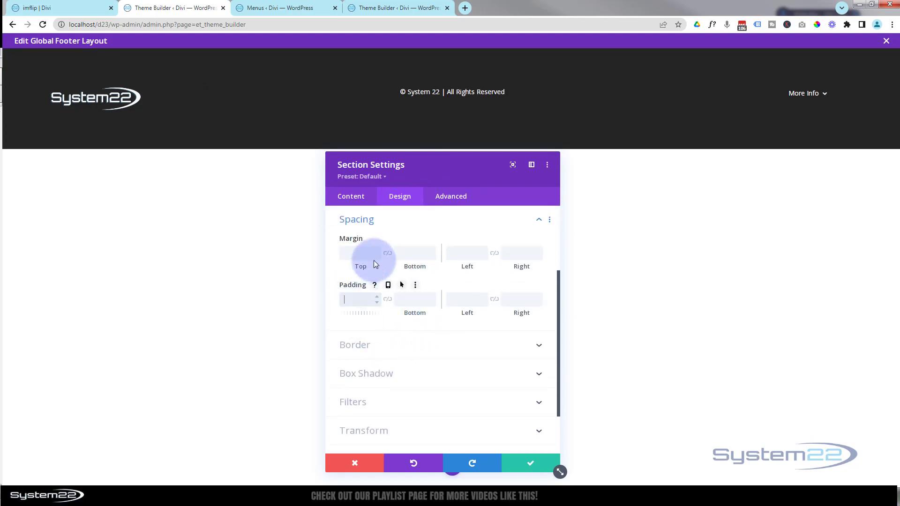
{"action": "type", "text": "0px"}
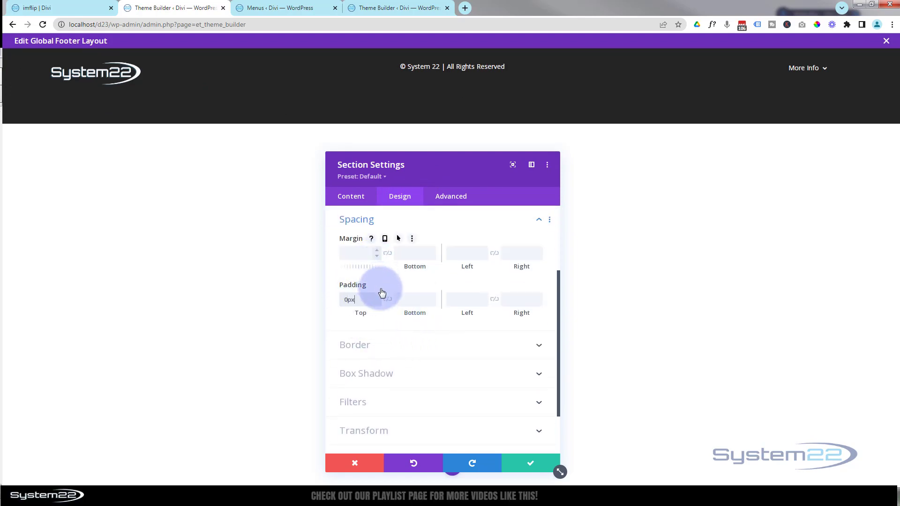
{"action": "left_click", "coordinate": [388, 300]}
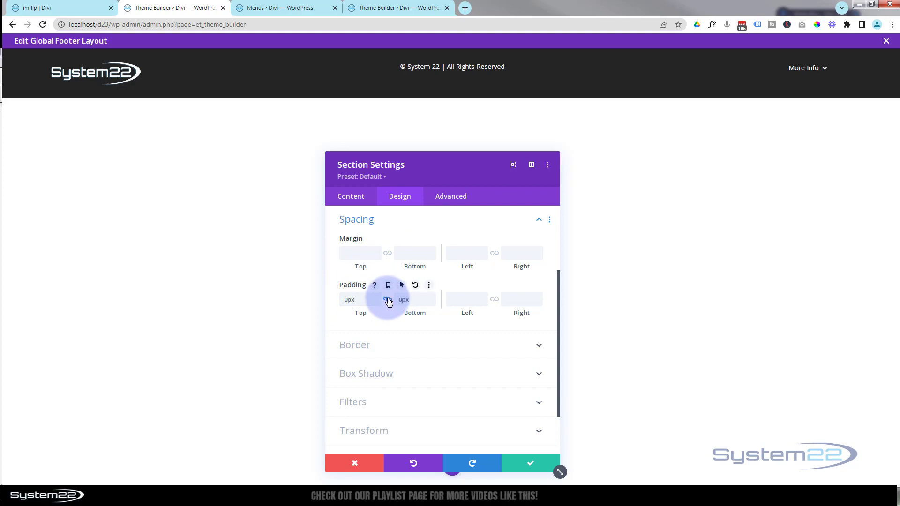
{"action": "left_click", "coordinate": [528, 463]}
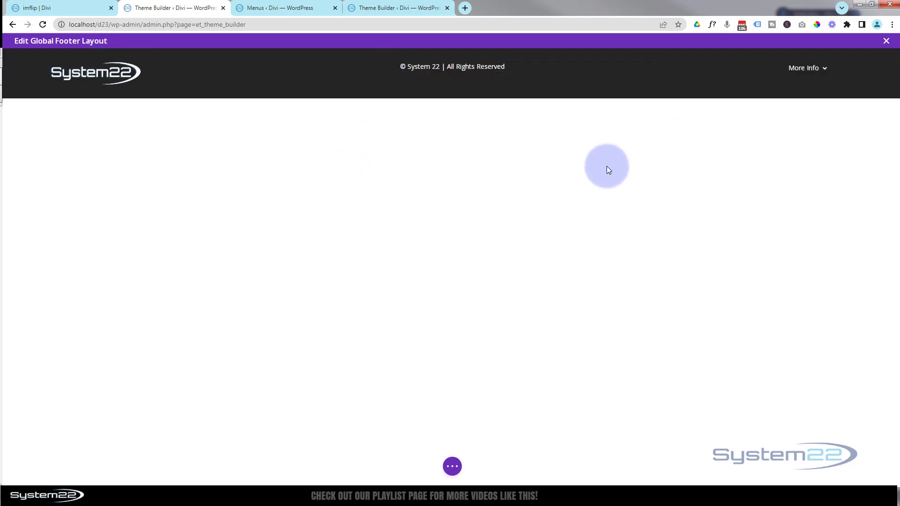
- Set the copyright Text module's top padding to 10px and save it
{"action": "left_click", "coordinate": [434, 66]}
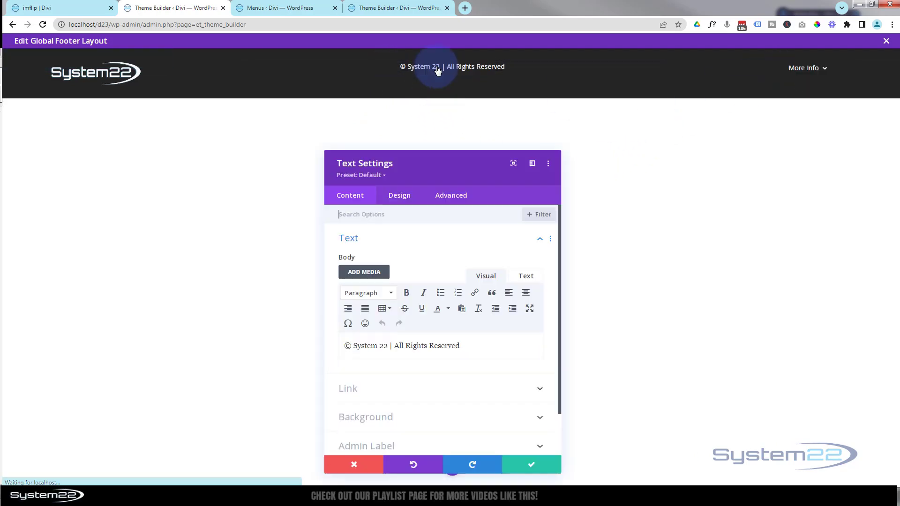
{"action": "left_click", "coordinate": [400, 197]}
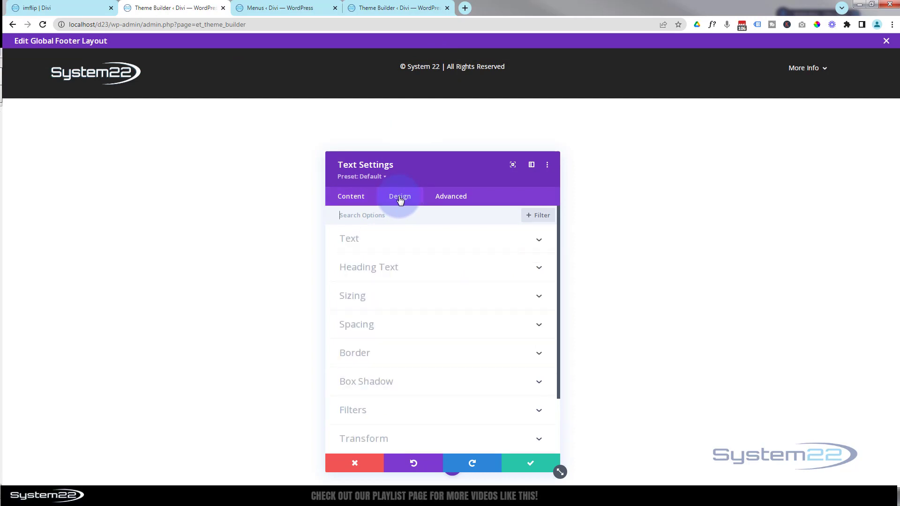
{"action": "left_click", "coordinate": [415, 334]}
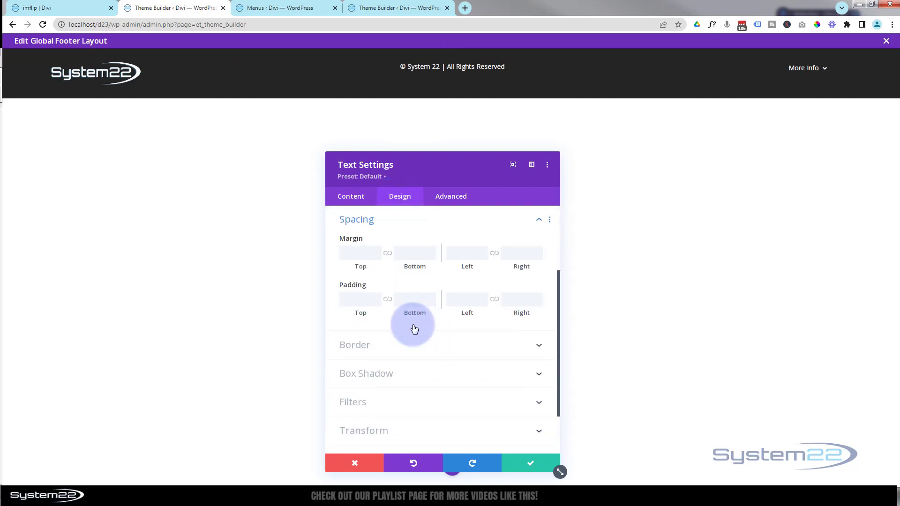
{"action": "left_click", "coordinate": [360, 299]}
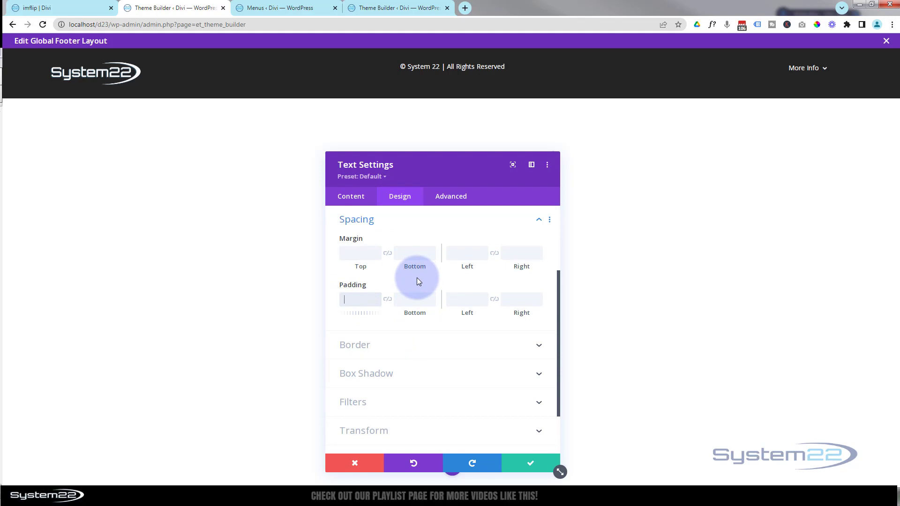
{"action": "type", "text": "10px"}
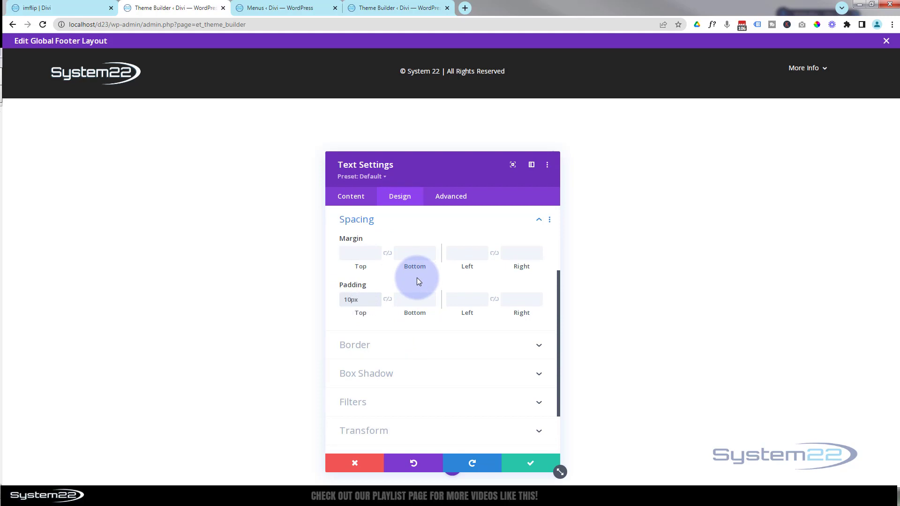
{"action": "left_click", "coordinate": [522, 463]}
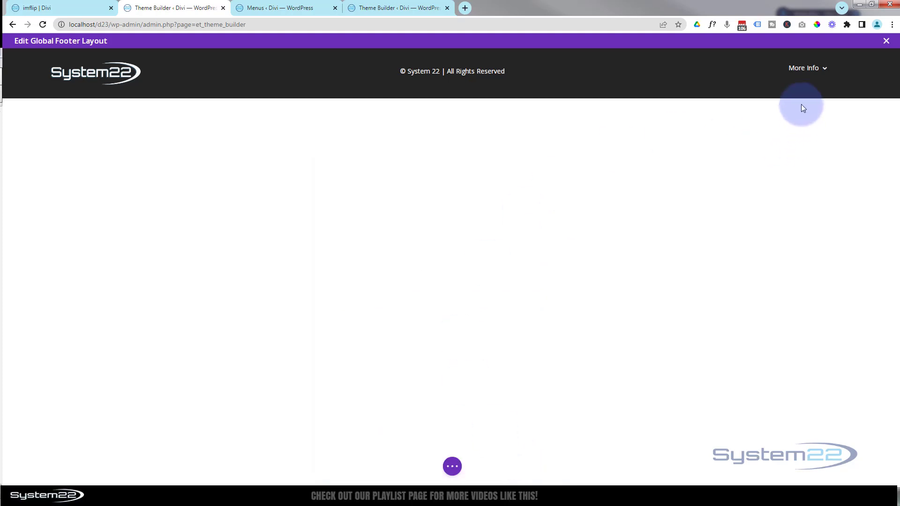
- Give the More Info menu module 10px of top padding
{"action": "mouse_move", "coordinate": [803, 70]}
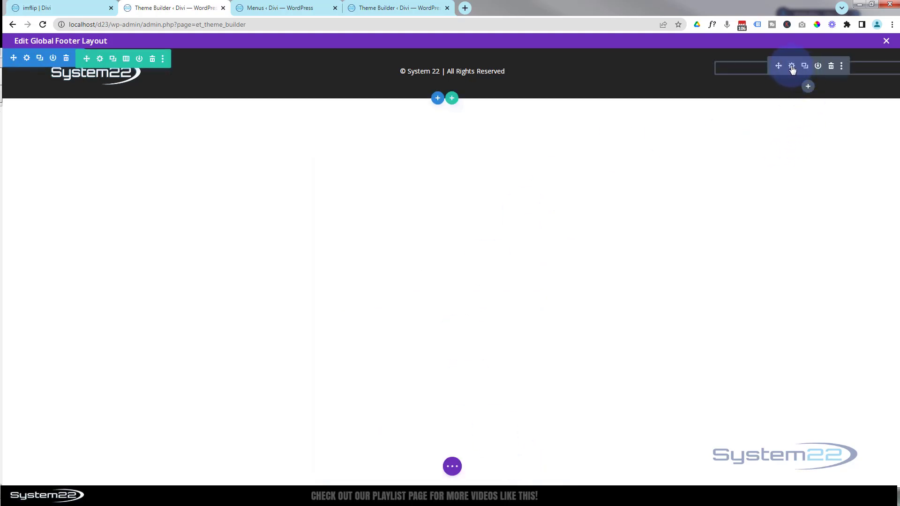
{"action": "left_click", "coordinate": [792, 69]}
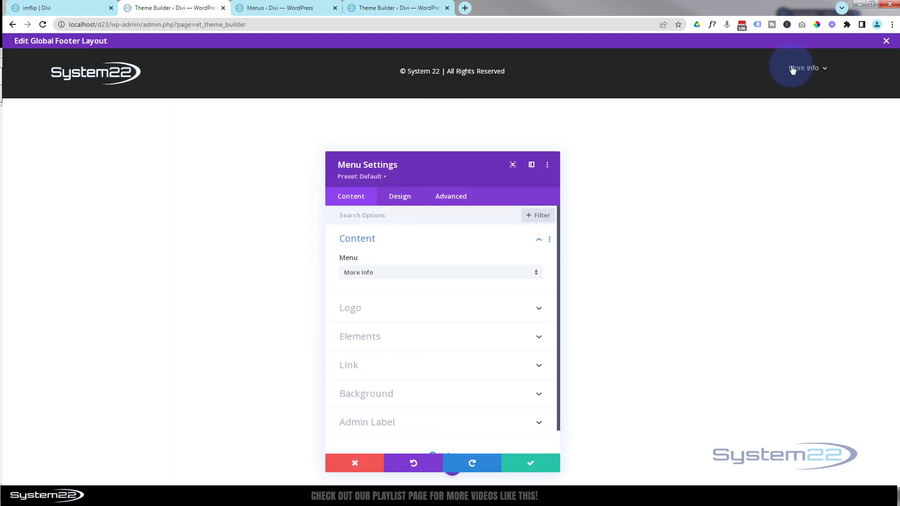
{"action": "left_click", "coordinate": [406, 199]}
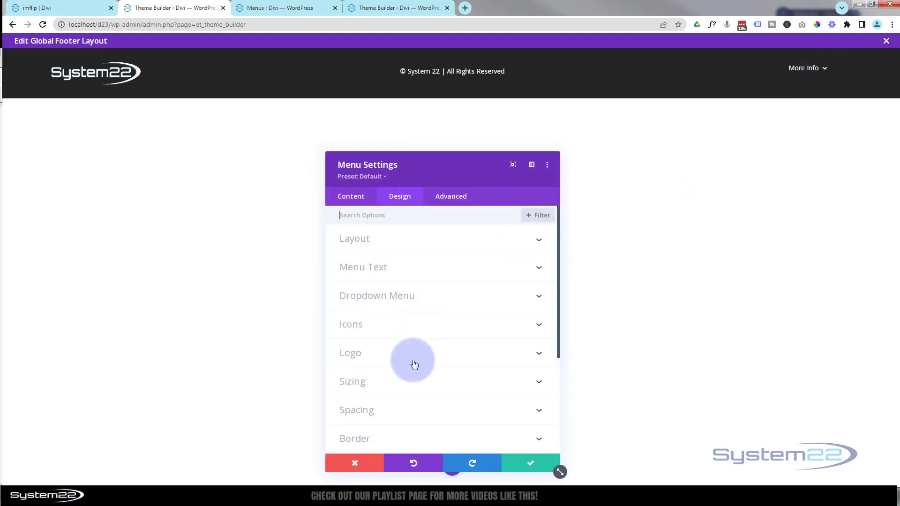
{"action": "left_click", "coordinate": [418, 412]}
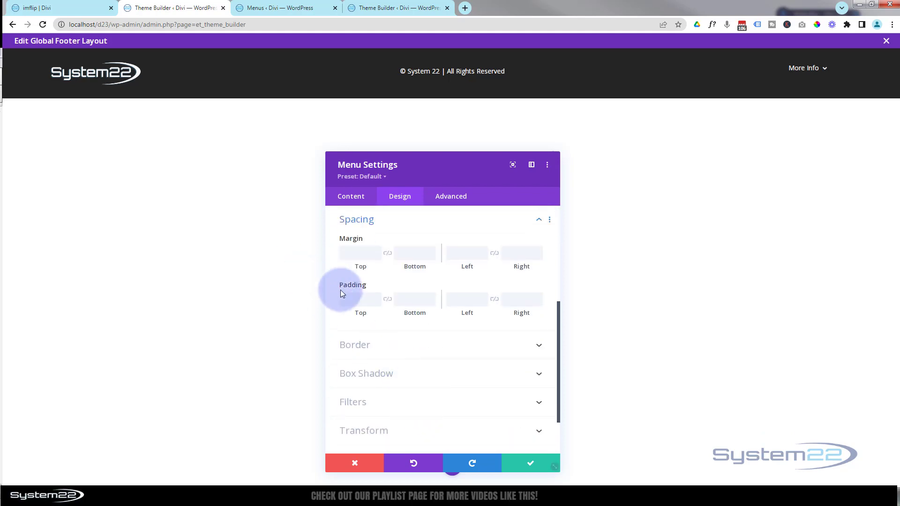
{"action": "left_click", "coordinate": [350, 300]}
{"action": "type", "text": "10px"}
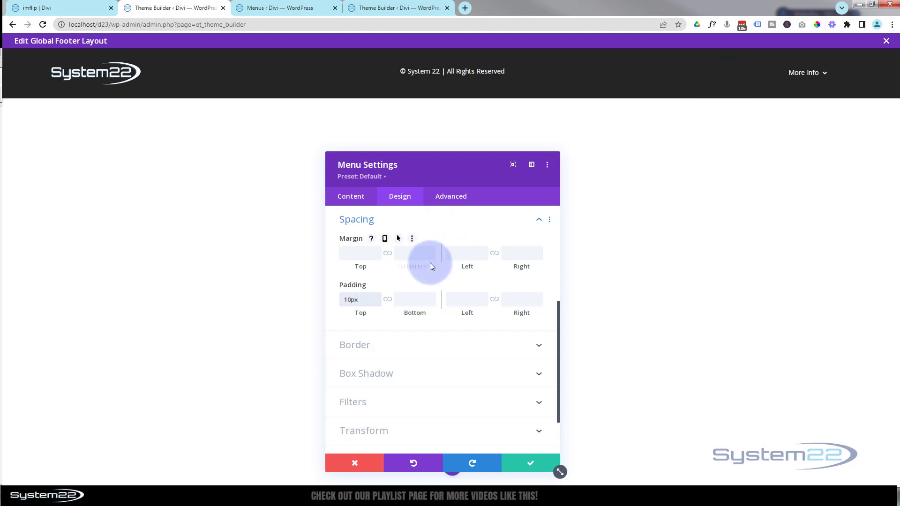
- Set the menu module's width to 69%, centre-align it, and close its settings
{"action": "scroll", "coordinate": [430, 264], "scroll_direction": "up", "scroll_amount": 3}
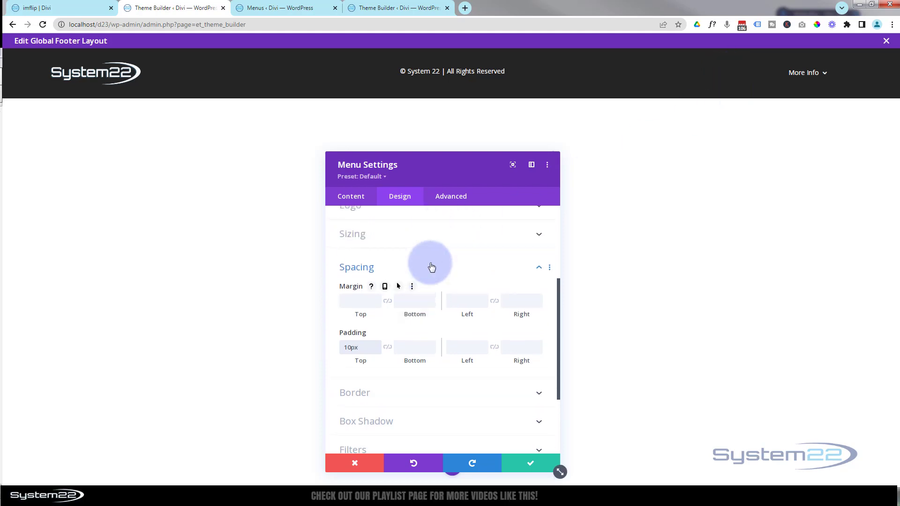
{"action": "left_click", "coordinate": [406, 327]}
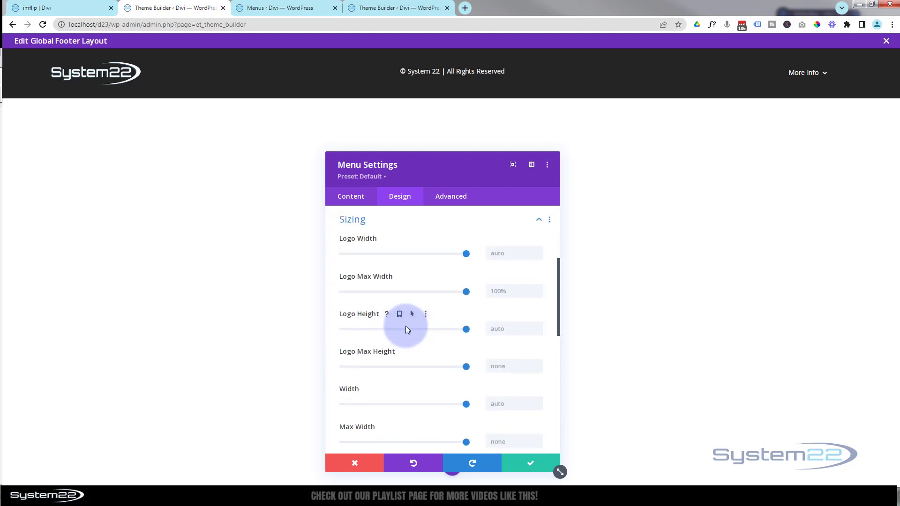
{"action": "scroll", "coordinate": [385, 240], "scroll_direction": "down", "scroll_amount": 2}
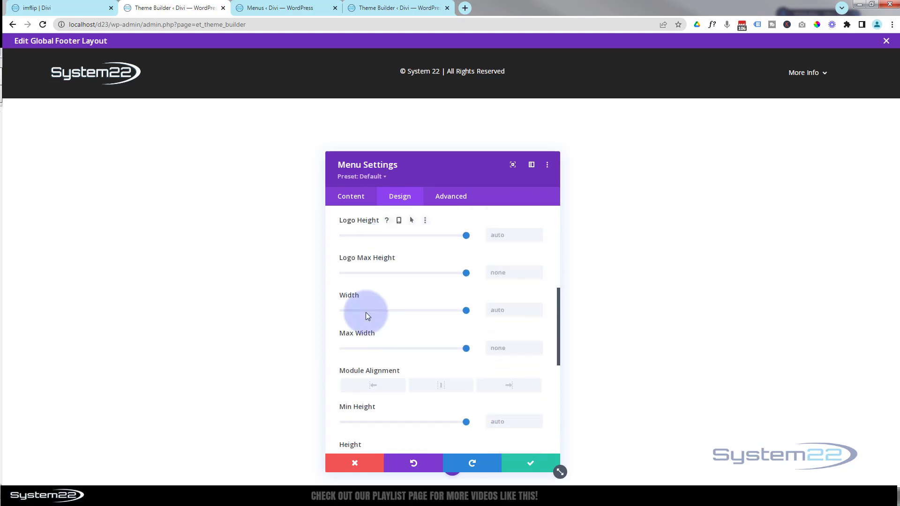
{"action": "left_click_drag", "start_coordinate": [467, 311], "coordinate": [432, 313]}
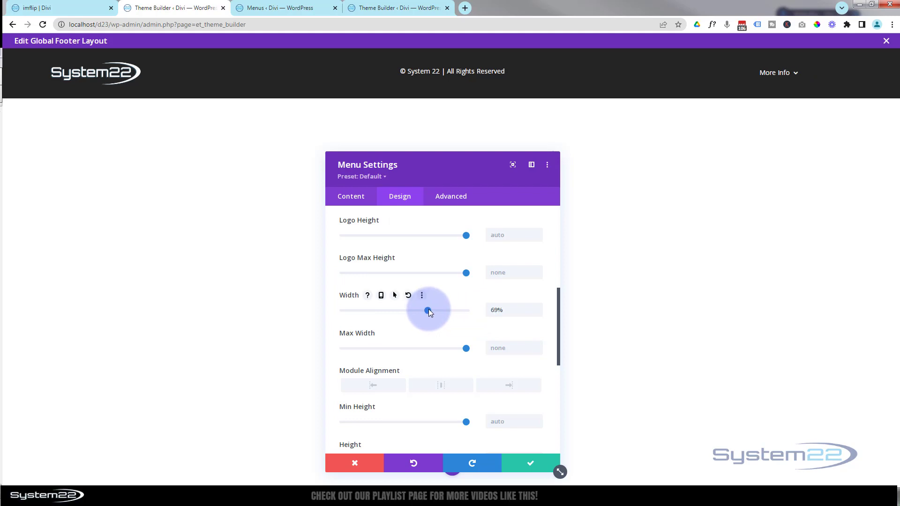
{"action": "left_click", "coordinate": [419, 388]}
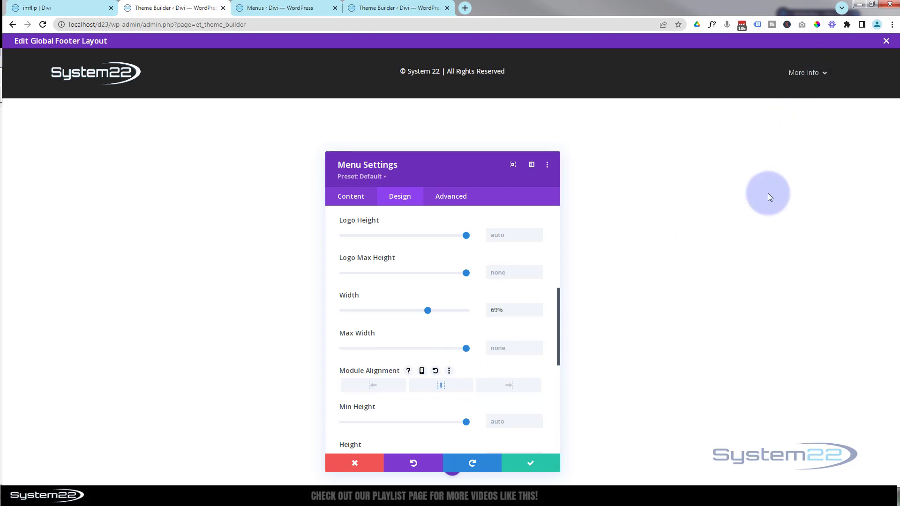
{"action": "left_click", "coordinate": [532, 463]}
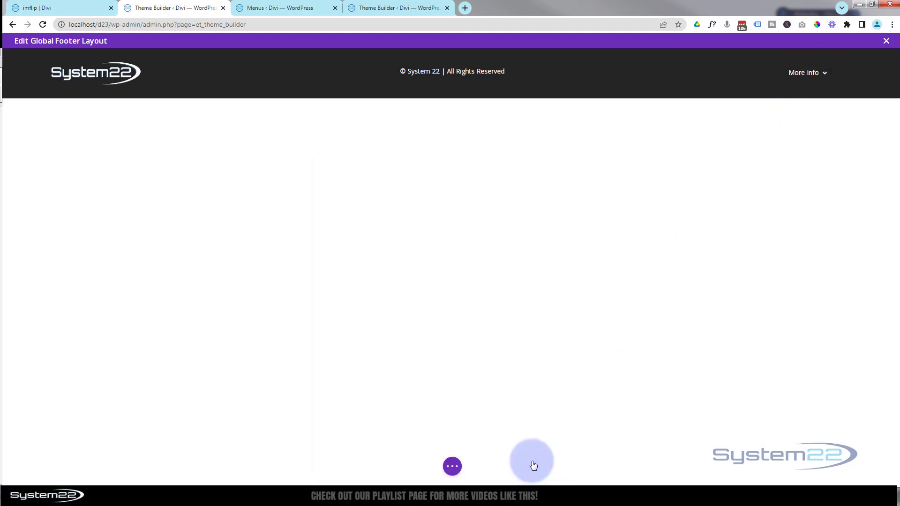
- Exit the global footer layout, save the Theme Builder changes, and view the live page
{"action": "left_click", "coordinate": [453, 467]}
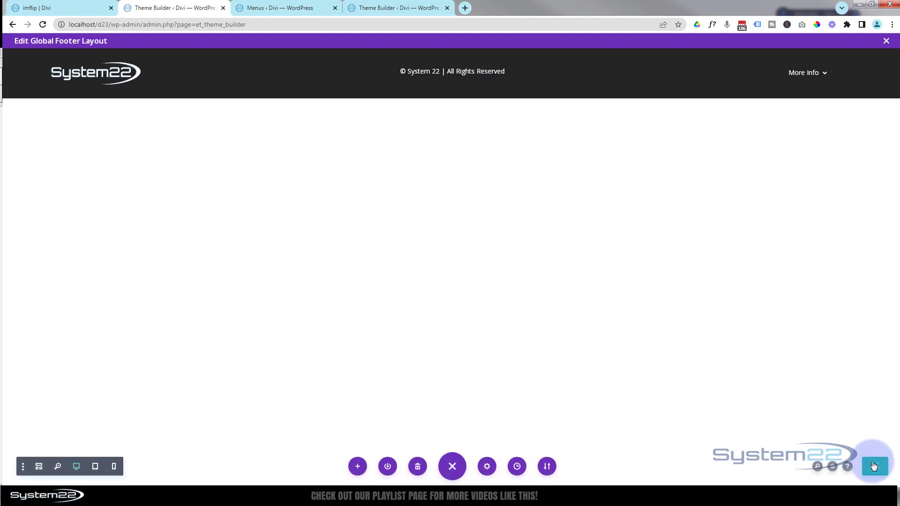
{"action": "left_click", "coordinate": [887, 41]}
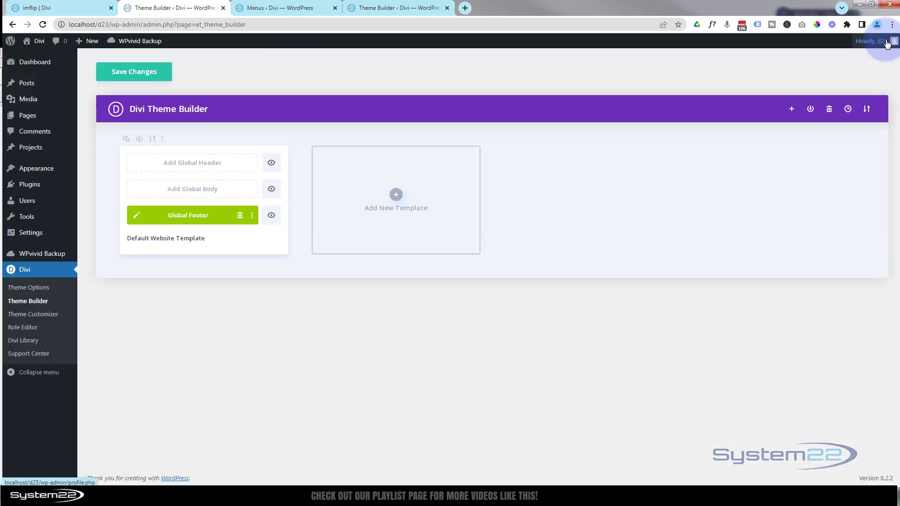
{"action": "left_click", "coordinate": [139, 75]}
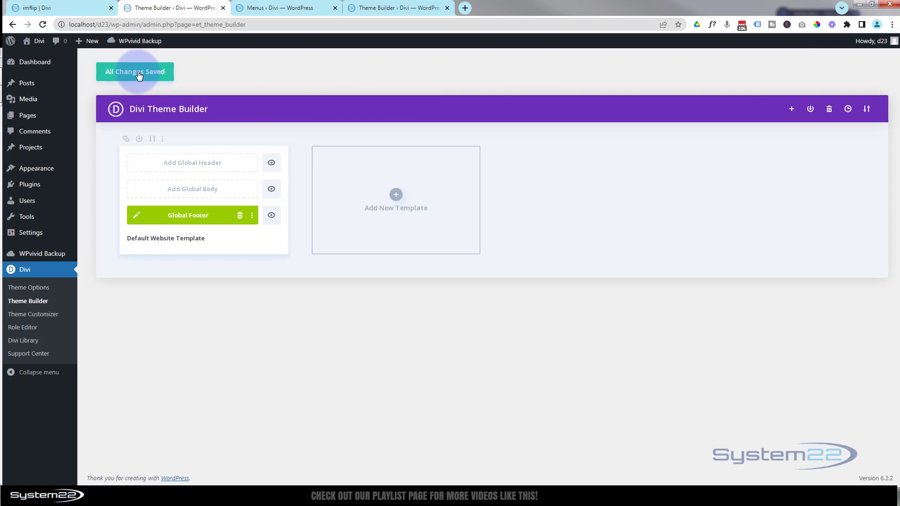
{"action": "left_click", "coordinate": [72, 8]}
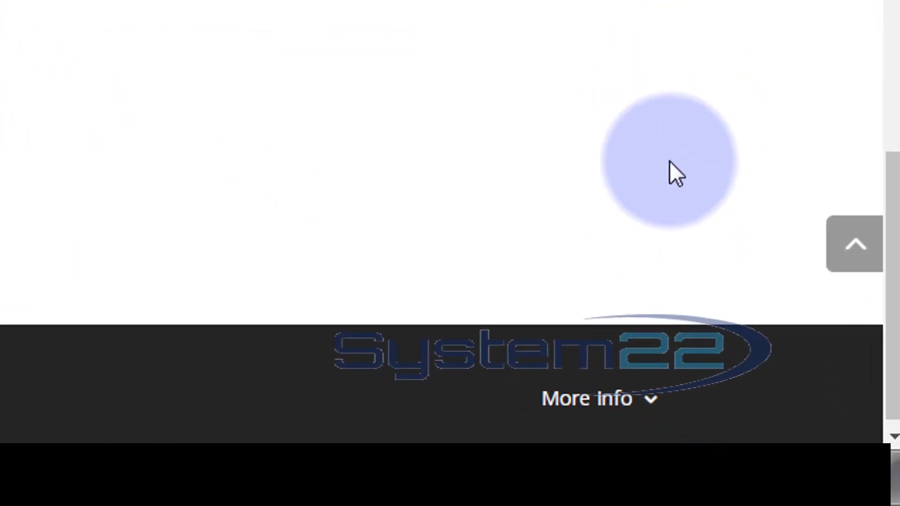
- Open and close the footer's More Info dropdown twice to confirm it drops upward
{"action": "left_click", "coordinate": [634, 399]}
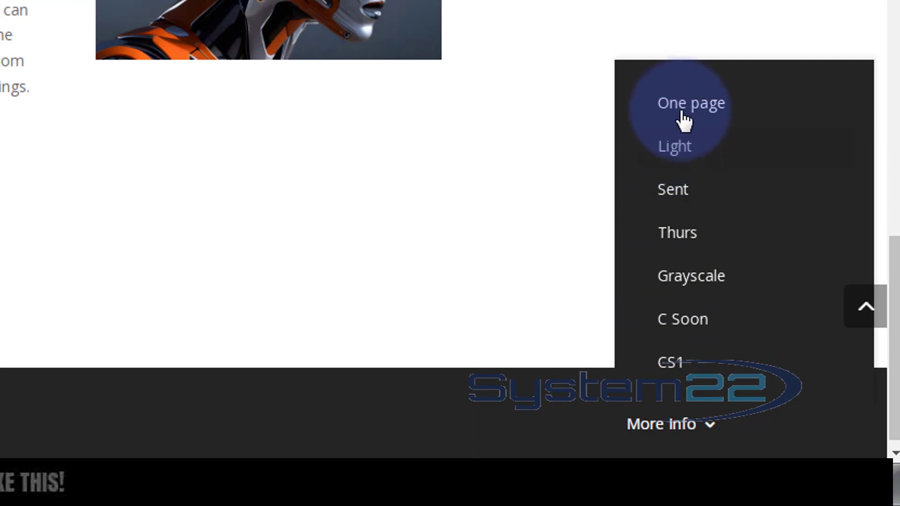
{"action": "left_click", "coordinate": [471, 262]}
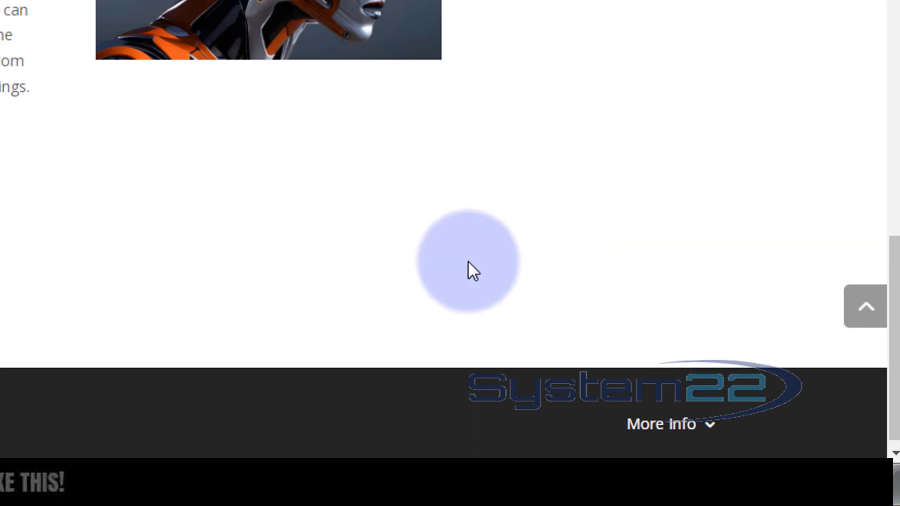
{"action": "scroll", "coordinate": [481, 311], "scroll_direction": "down", "scroll_amount": 1}
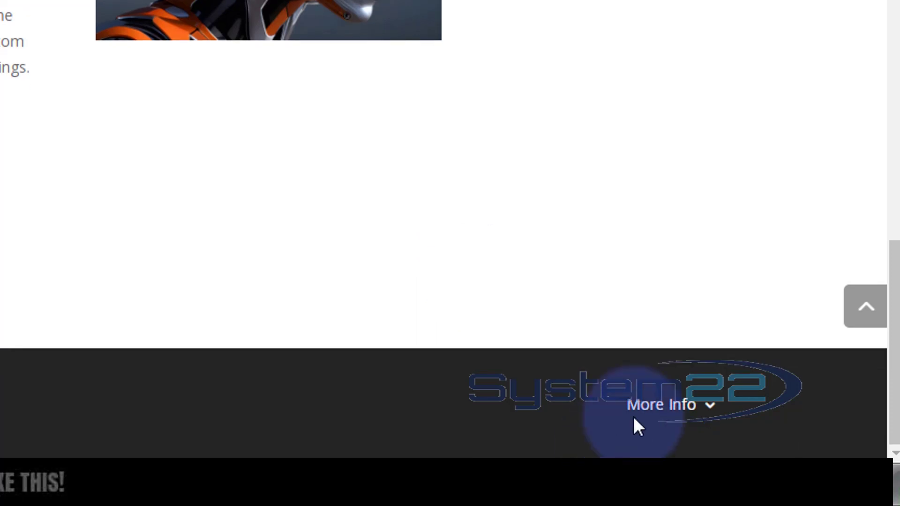
{"action": "left_click", "coordinate": [654, 401]}
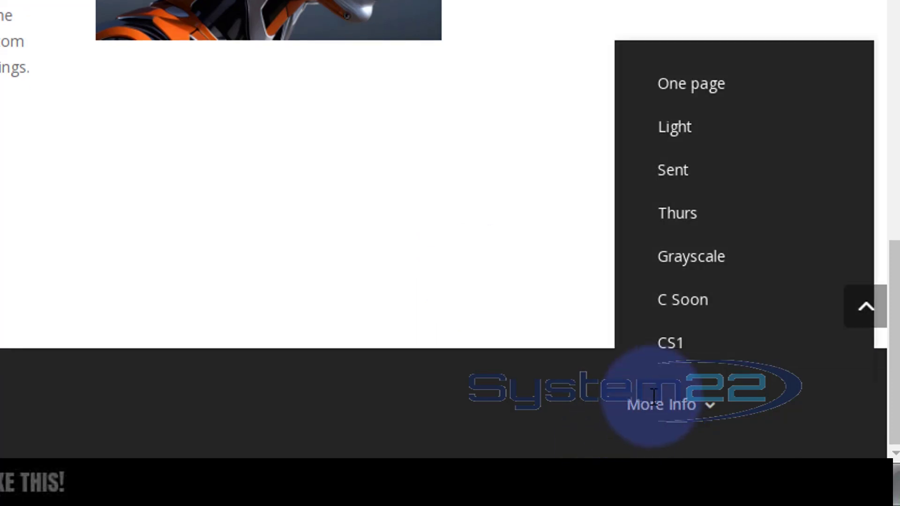
{"action": "left_click", "coordinate": [381, 261]}
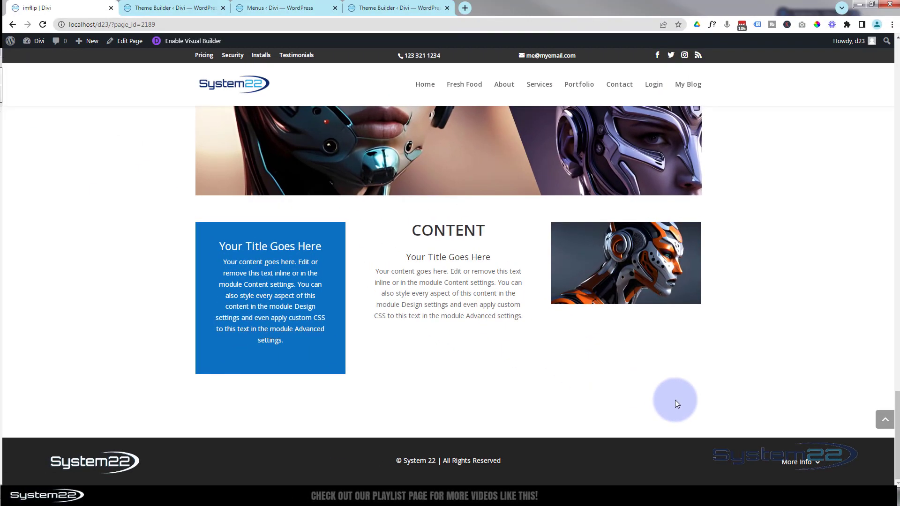
- In the iPhone 12 Pro preview, open and close the footer's mobile menu
{"action": "key", "text": "ctrl+shift+i"}
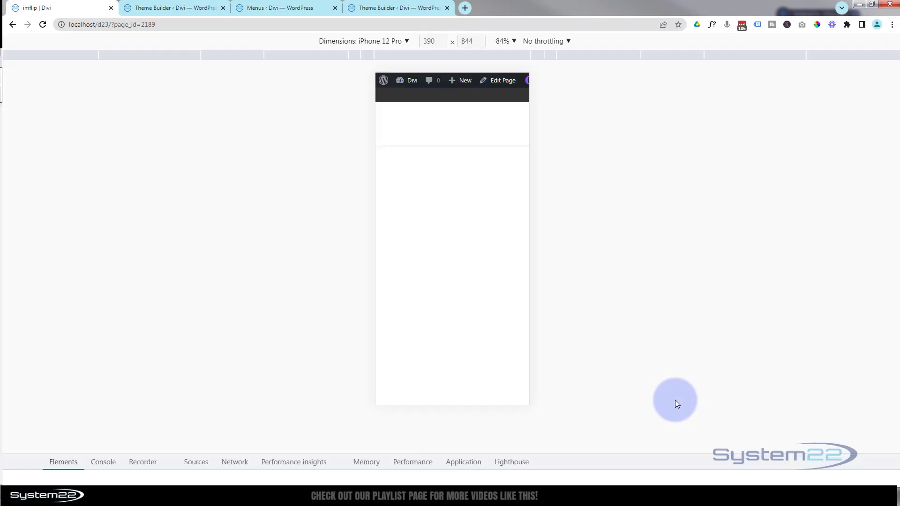
{"action": "scroll", "coordinate": [499, 267], "scroll_direction": "down", "scroll_amount": 2}
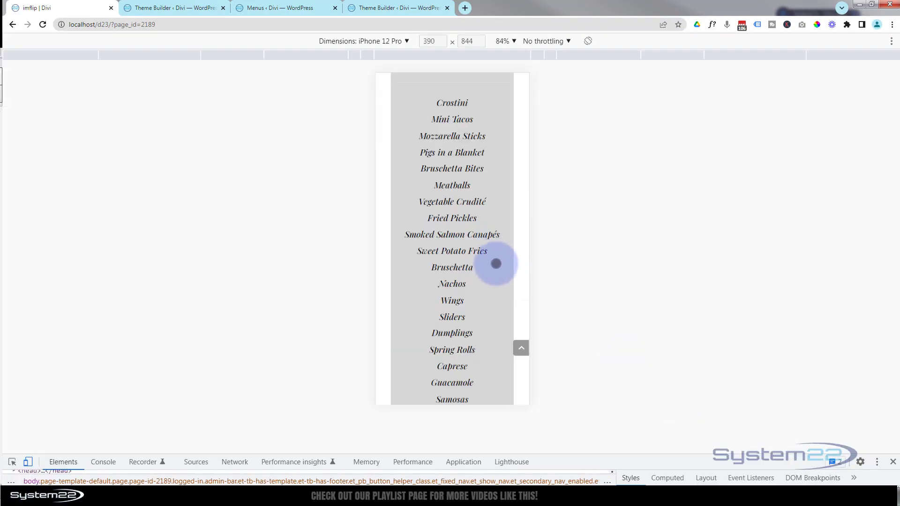
{"action": "scroll", "coordinate": [496, 264], "scroll_direction": "down", "scroll_amount": 10}
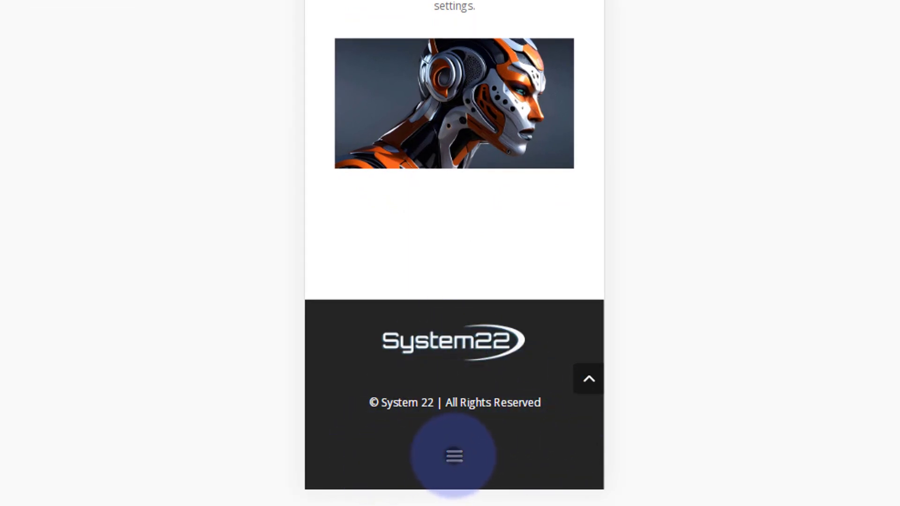
{"action": "left_click", "coordinate": [454, 456]}
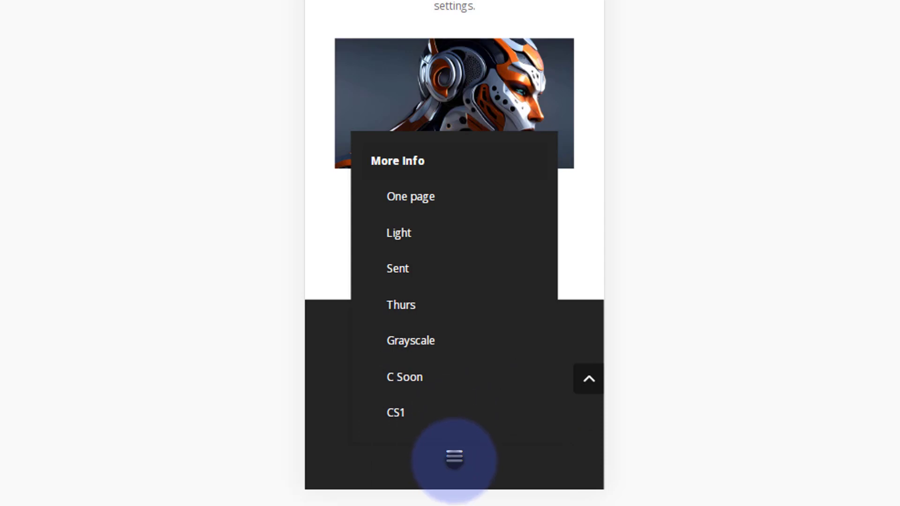
{"action": "left_click", "coordinate": [455, 457]}
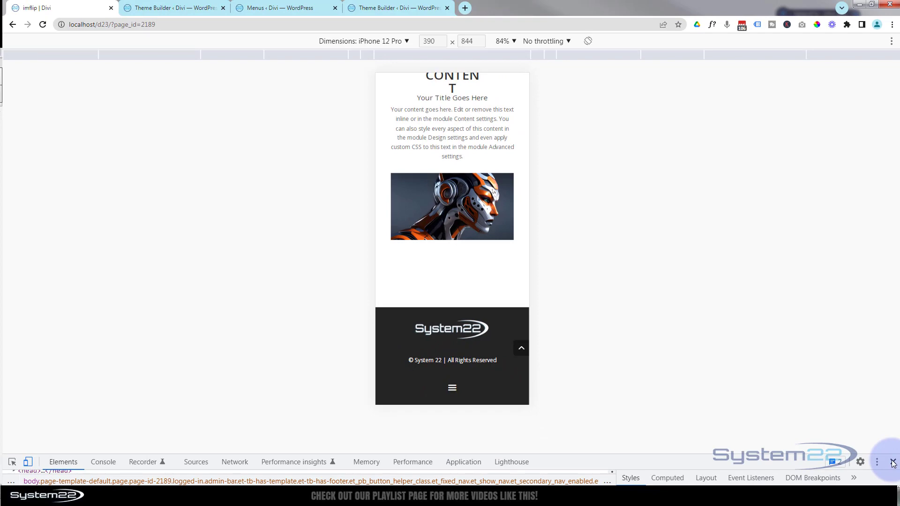
- Close DevTools, reopen the desktop More Info dropdown, then jump back to the page top
{"action": "left_click", "coordinate": [893, 463]}
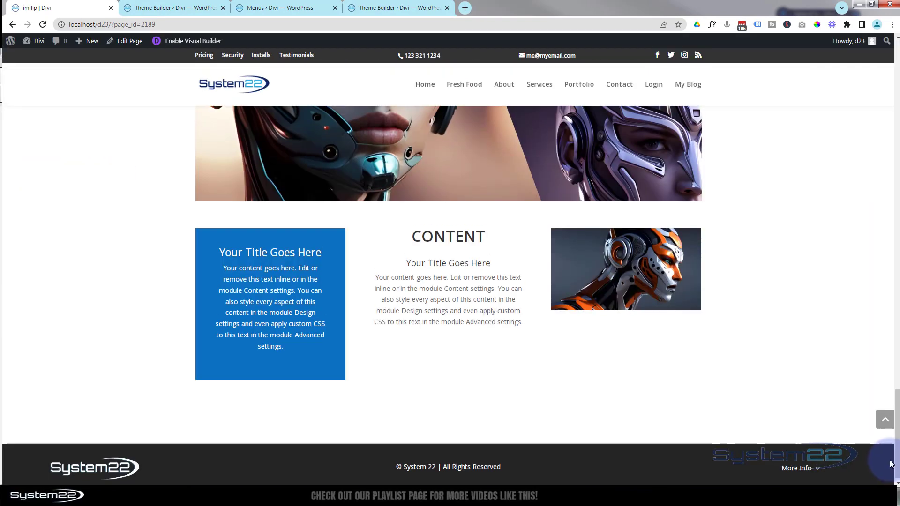
{"action": "scroll", "coordinate": [811, 407], "scroll_direction": "down", "scroll_amount": 1}
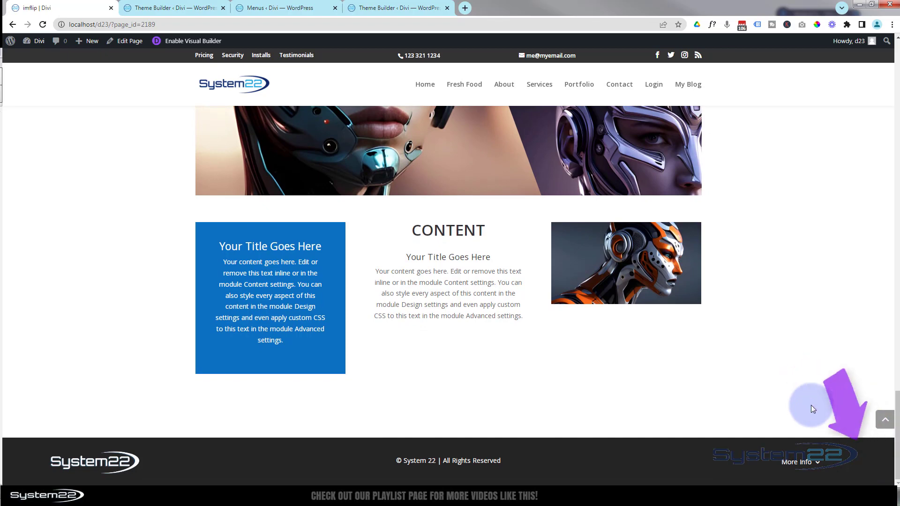
{"action": "left_click", "coordinate": [801, 463]}
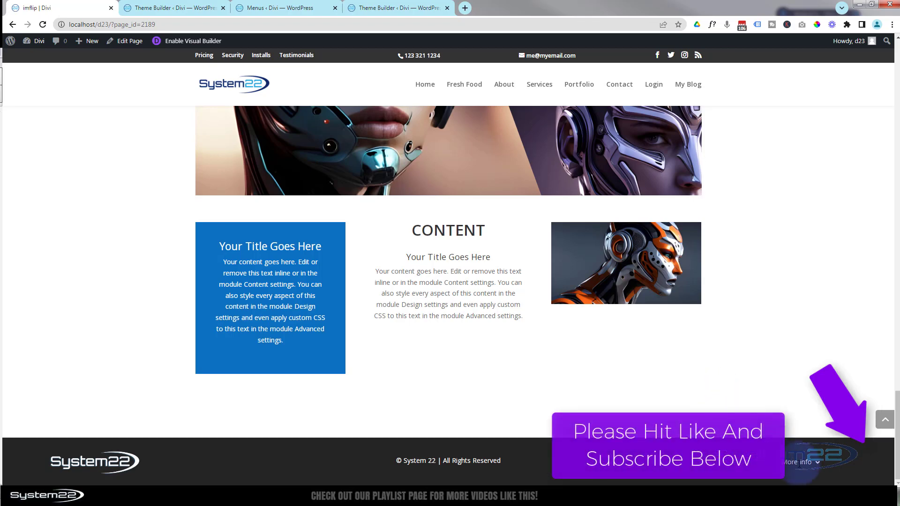
{"action": "mouse_move", "coordinate": [803, 464]}
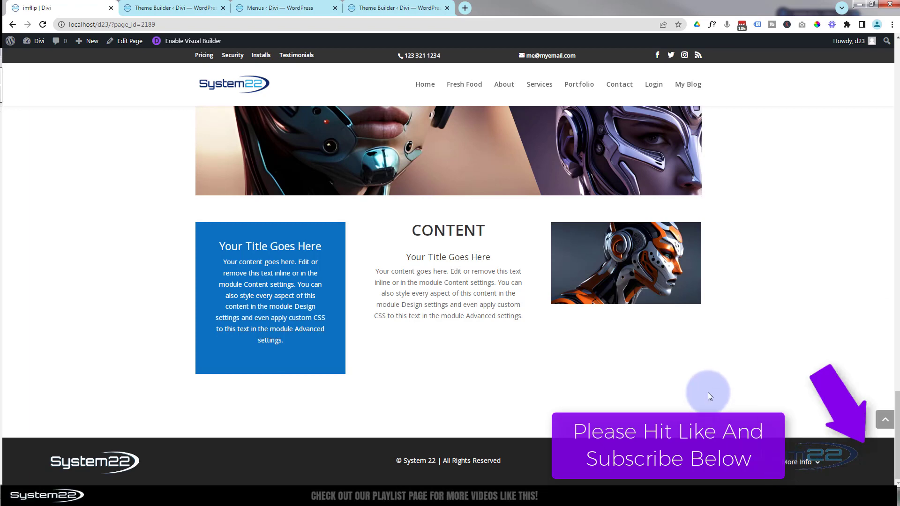
{"action": "left_click", "coordinate": [886, 424]}
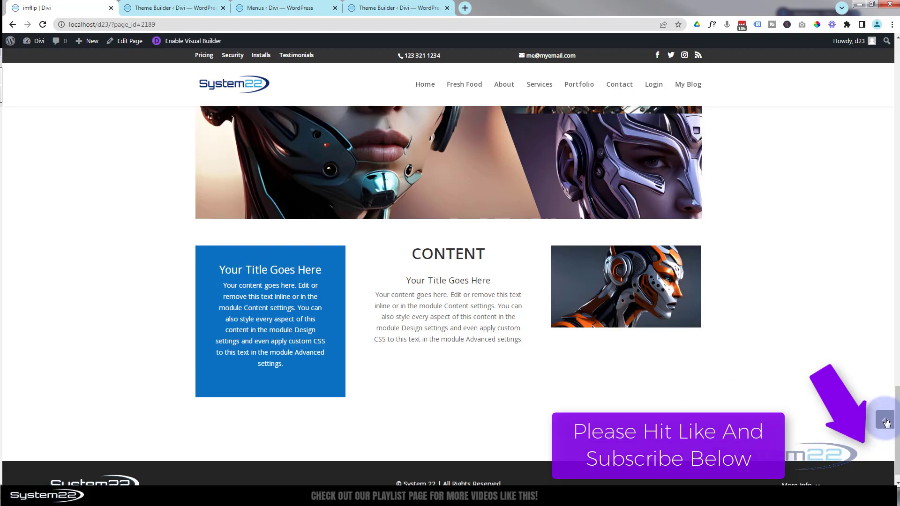